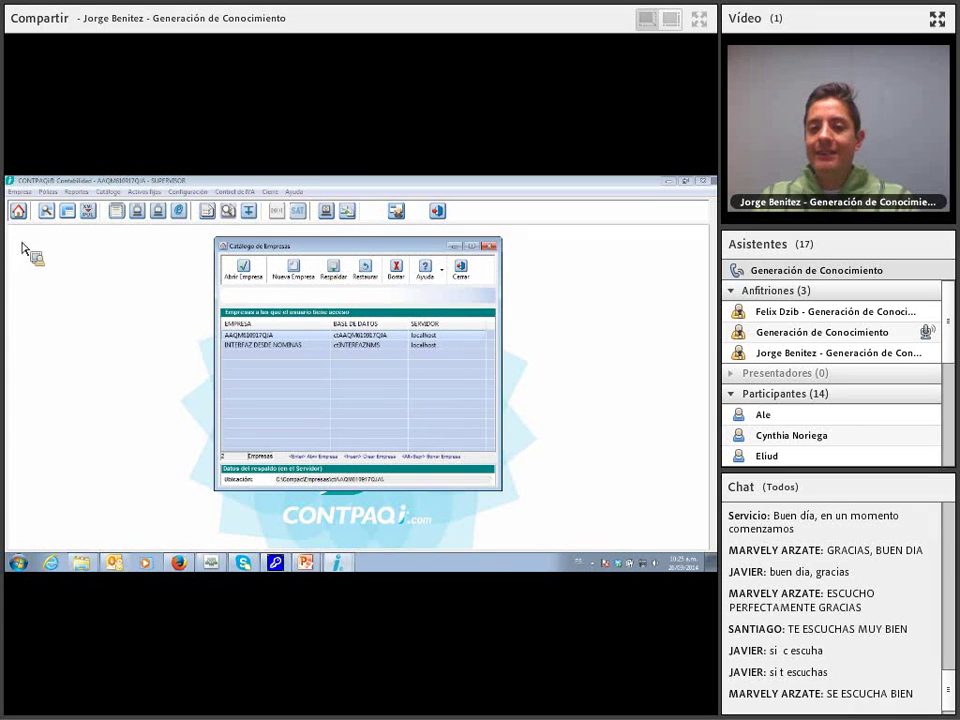
Step: Close the company catalogue and bring it up again from the main window
left_click(460, 268)
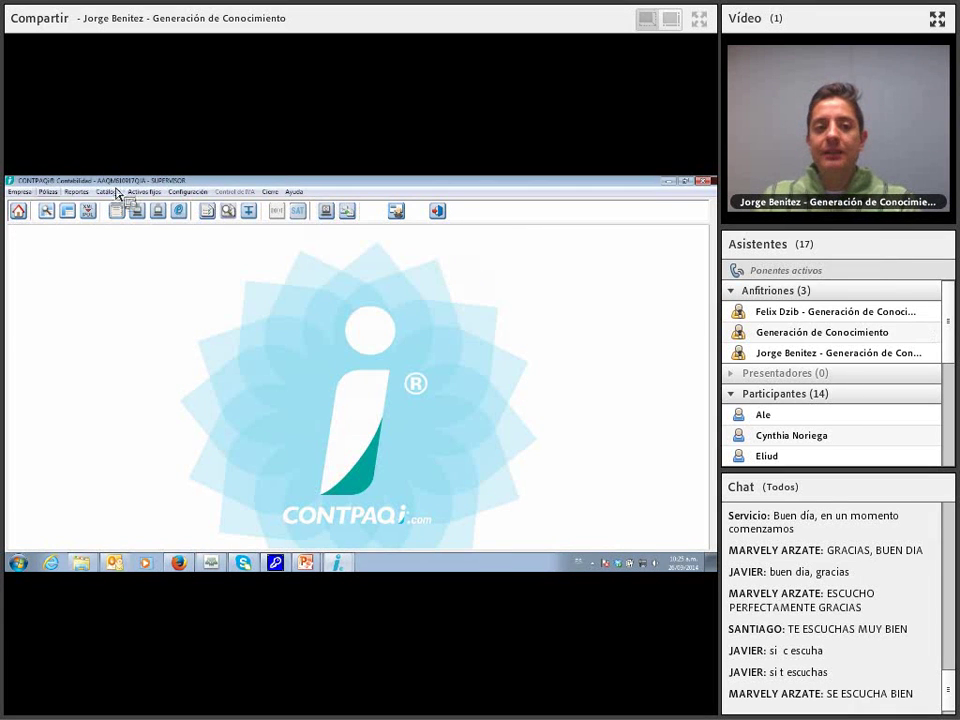
left_click(22, 191)
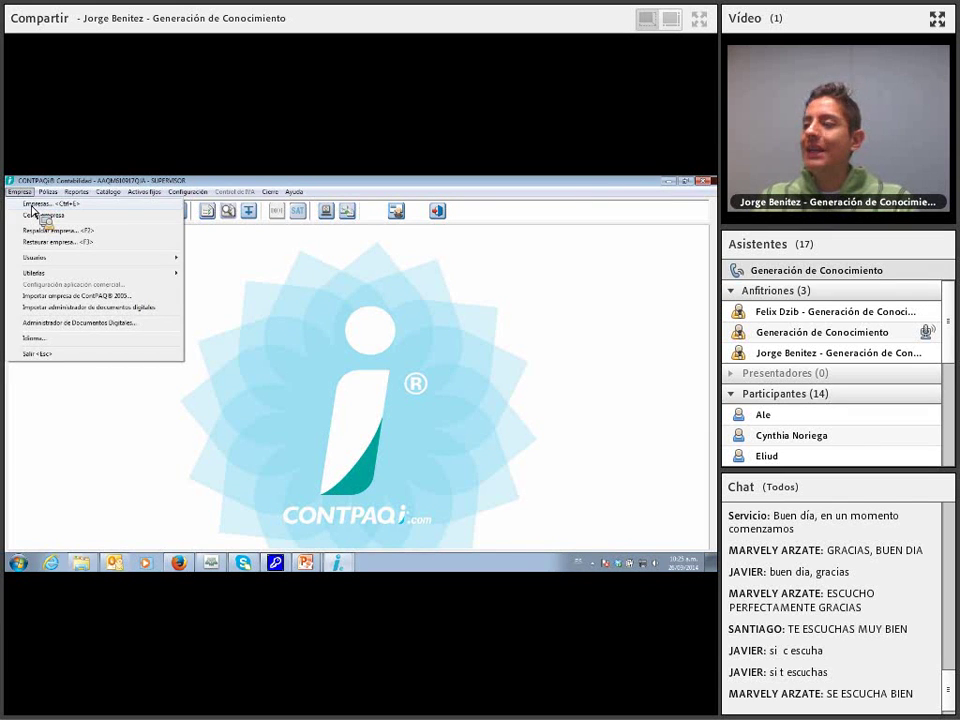
left_click(32, 205)
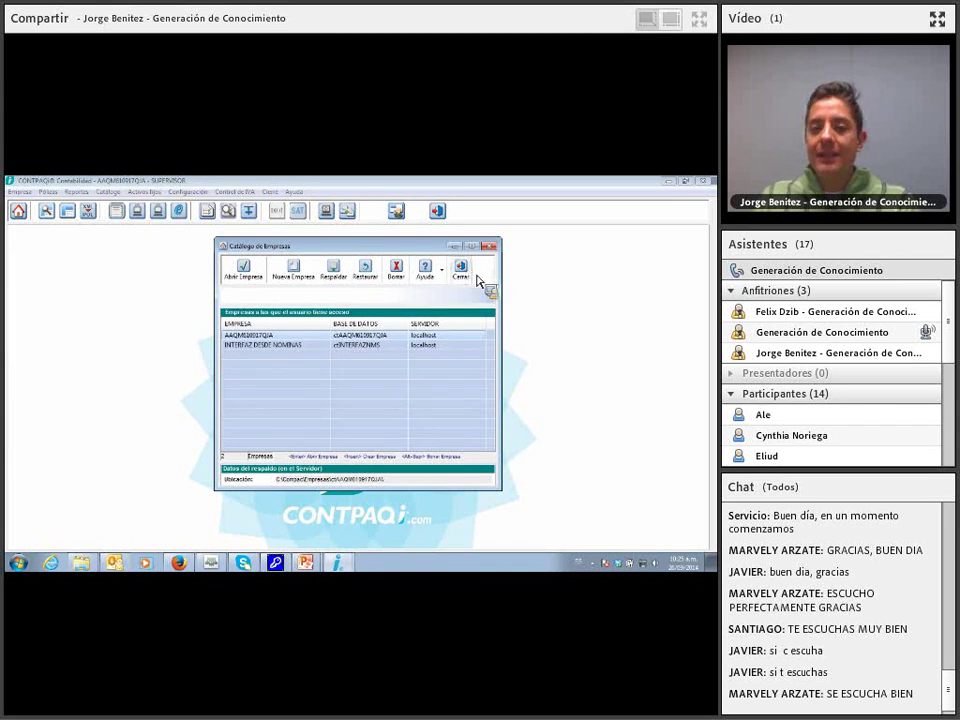
Step: Back up the first company in the catalogue, keeping the proposed path and backup name
left_click(340, 282)
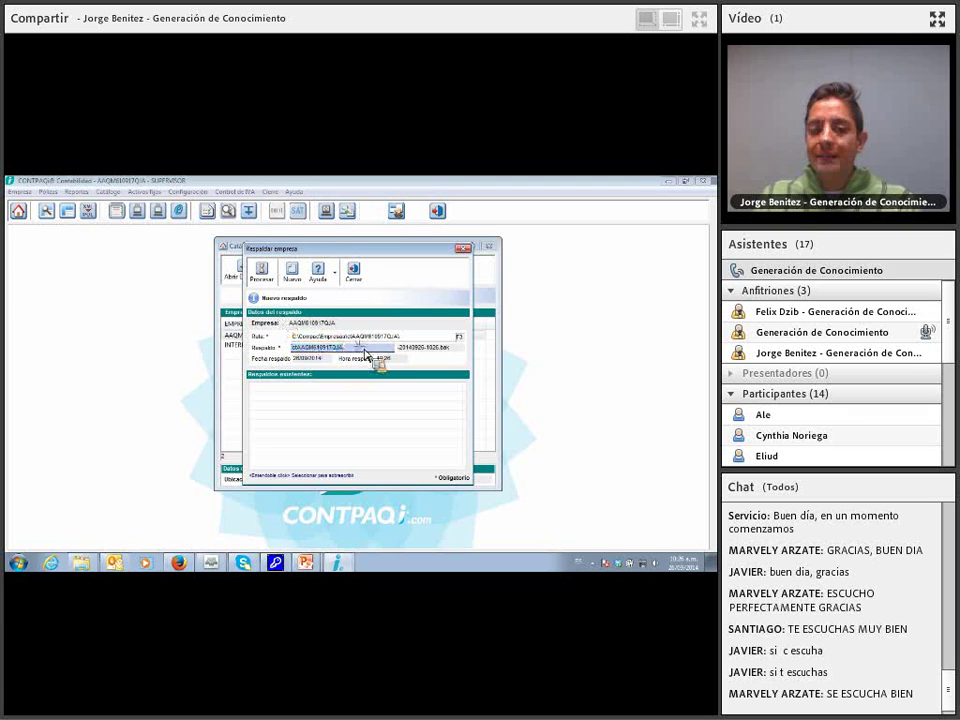
left_click_drag(366, 355, 298, 350)
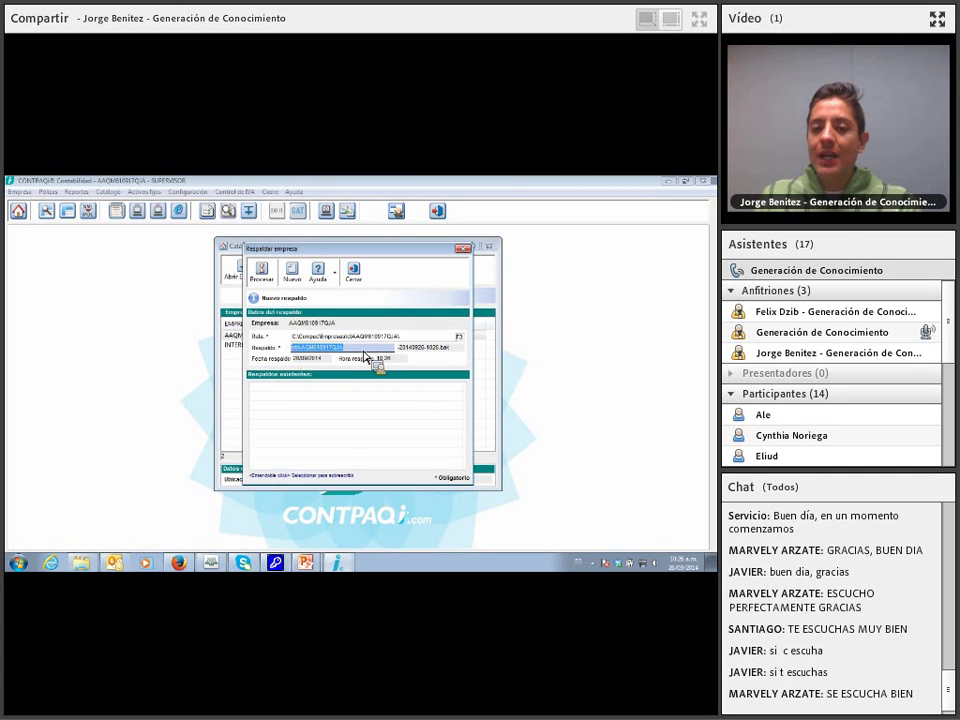
left_click(418, 338)
left_click(370, 350)
left_click(405, 339)
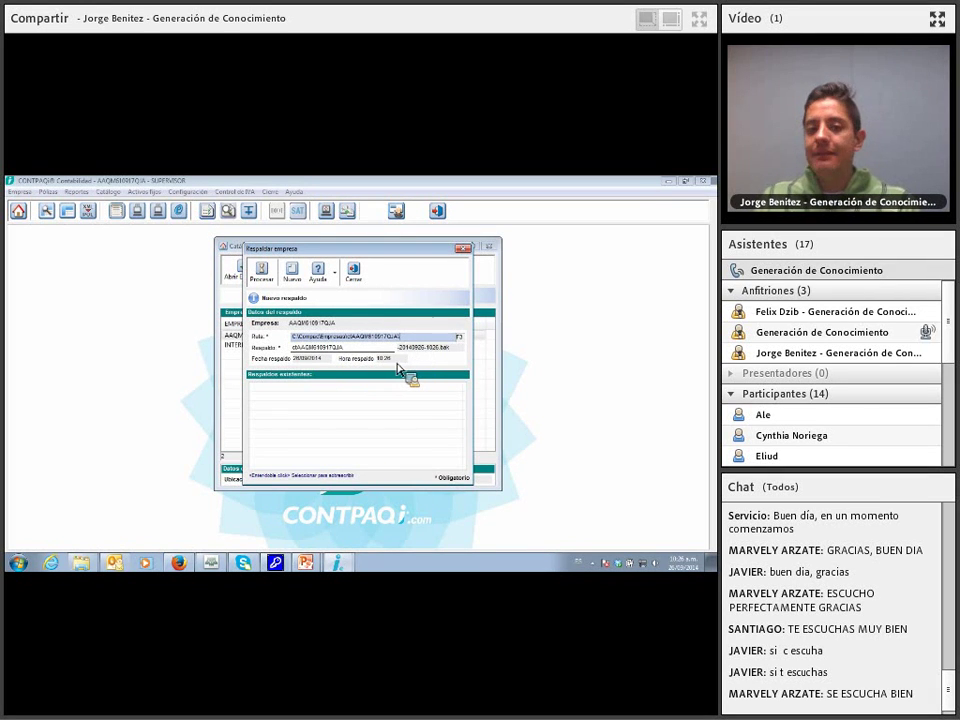
left_click(266, 284)
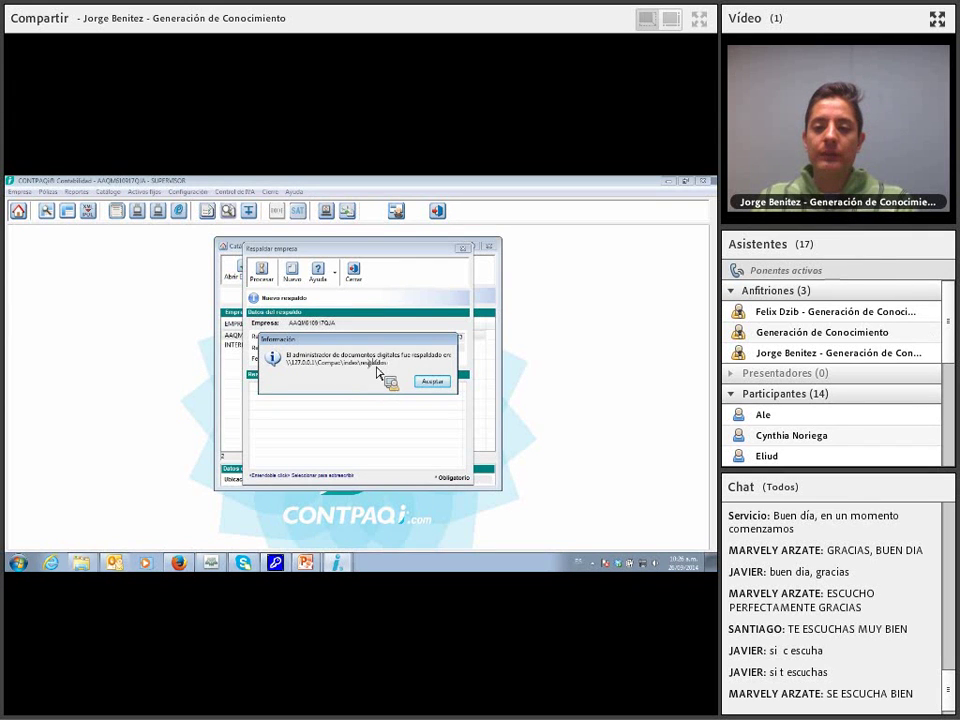
left_click(432, 383)
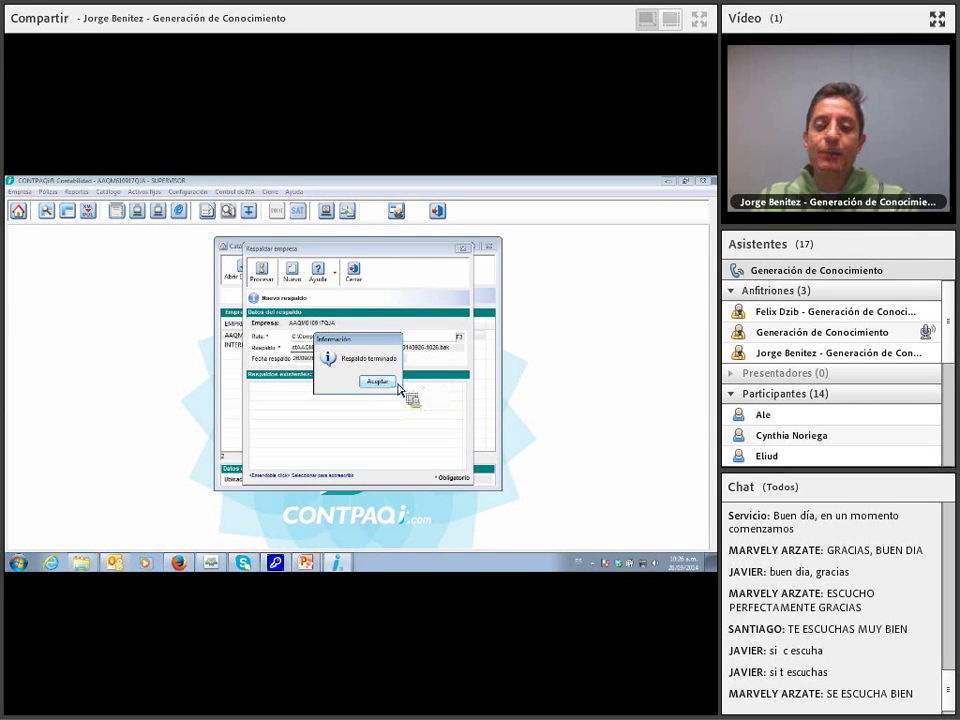
left_click(383, 386)
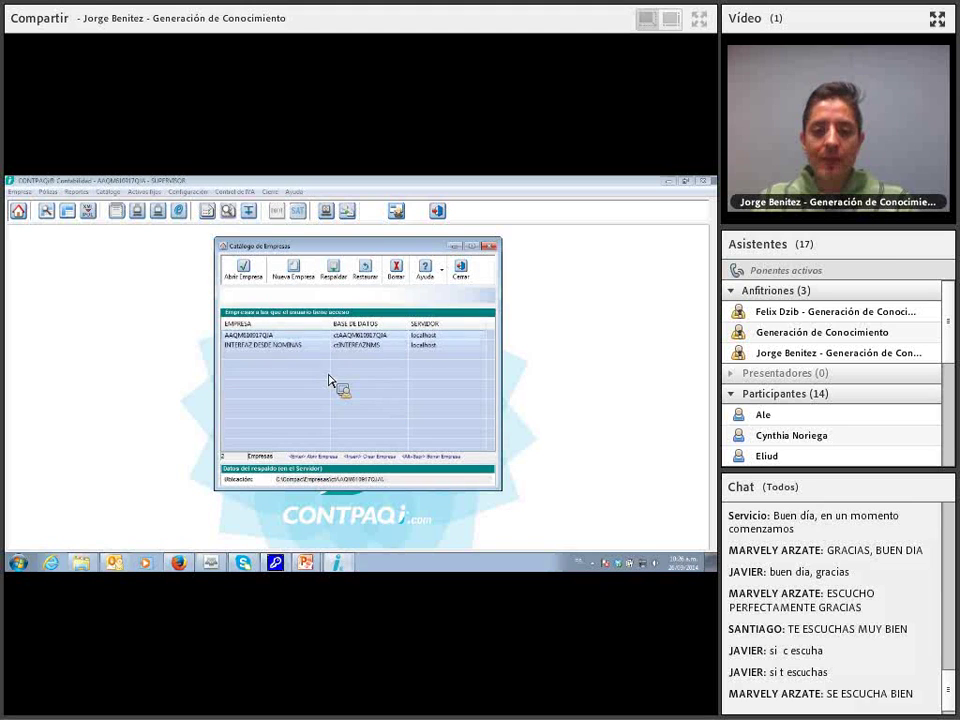
Step: Restore the first company from its existing backup file, dated 26/09/2014, and close the company catalogue
left_click(369, 274)
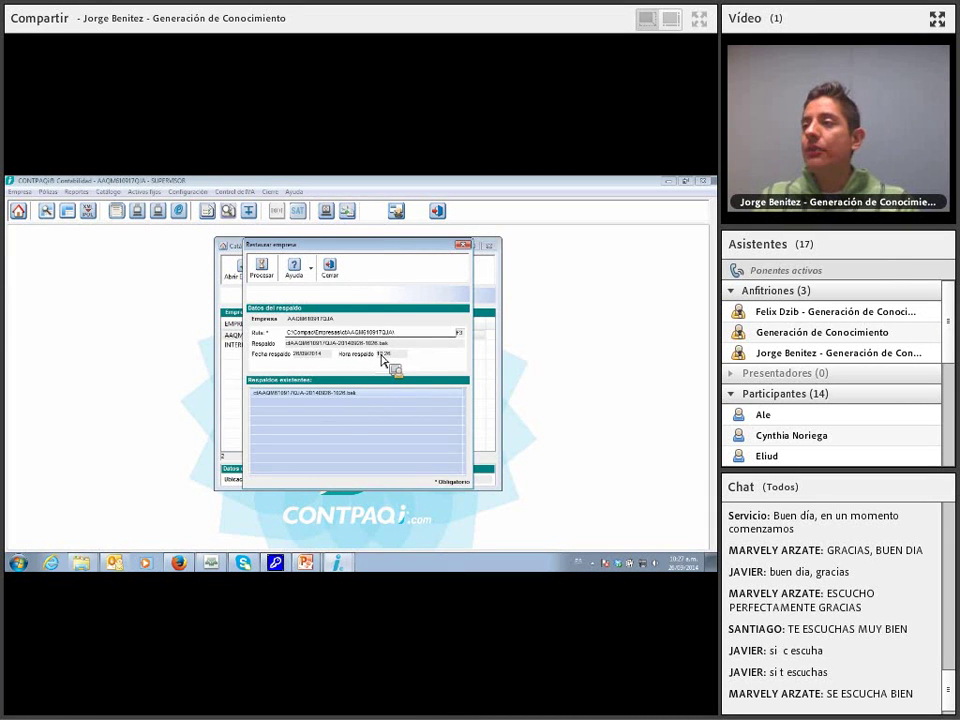
left_click(262, 272)
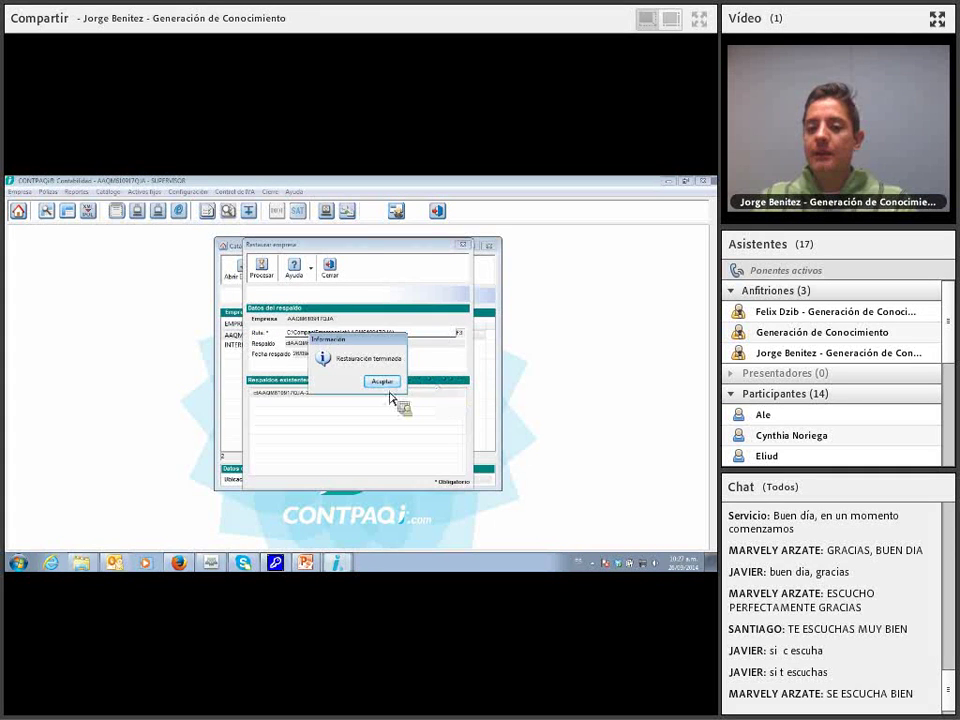
left_click(445, 384)
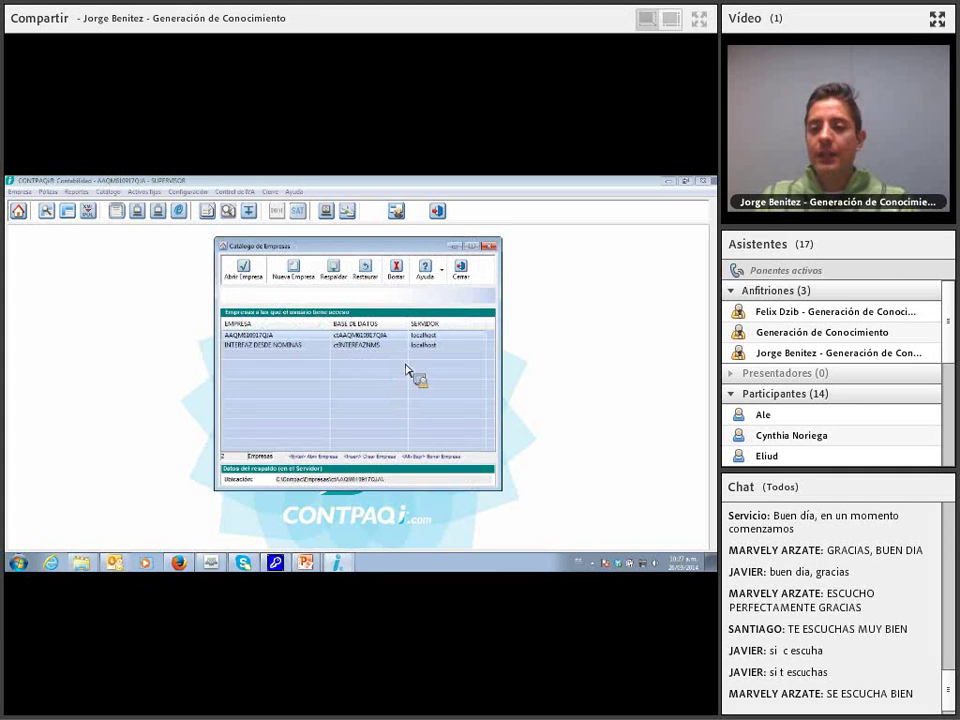
left_click(462, 272)
left_click(22, 191)
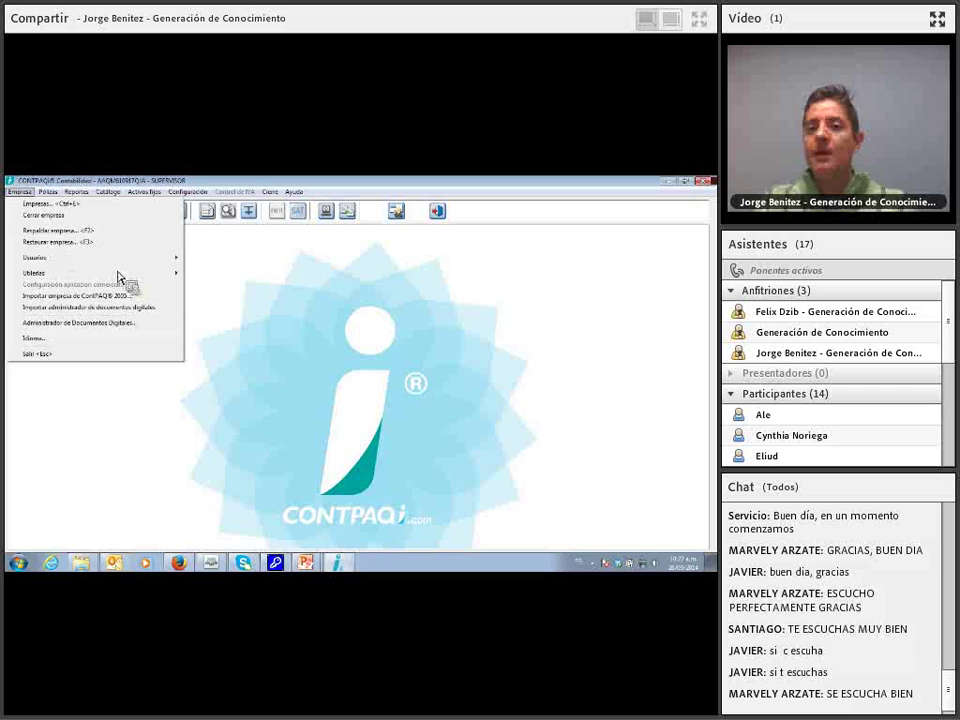
left_click(292, 343)
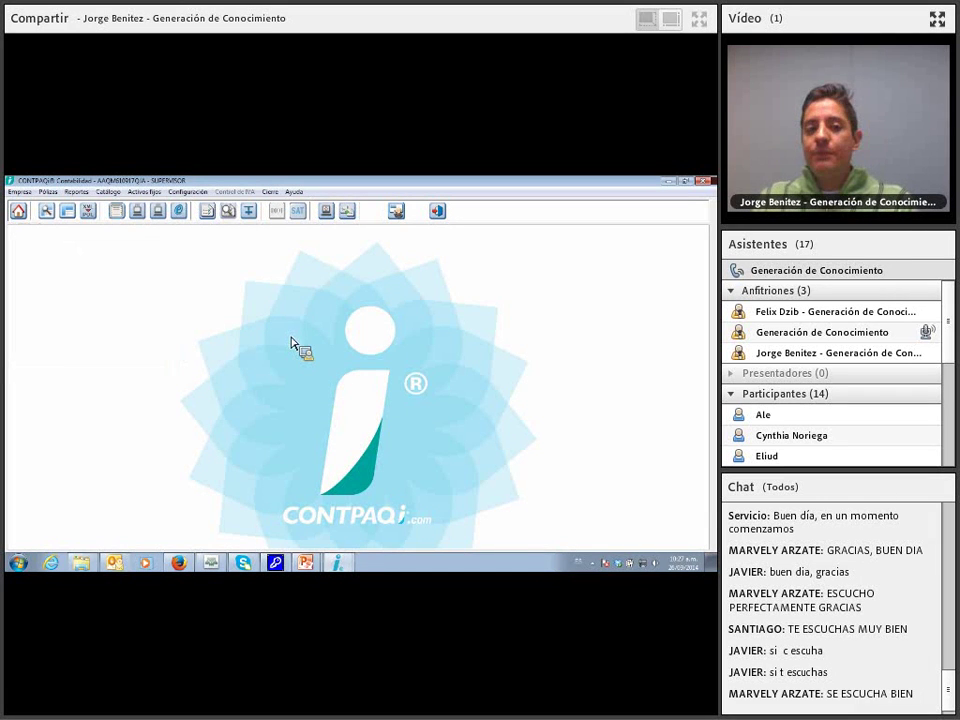
Step: Run the "Posición financiera, balance general" report for Ejercicio 2014, Periodo Septiembre, and maximize its window
left_click(77, 192)
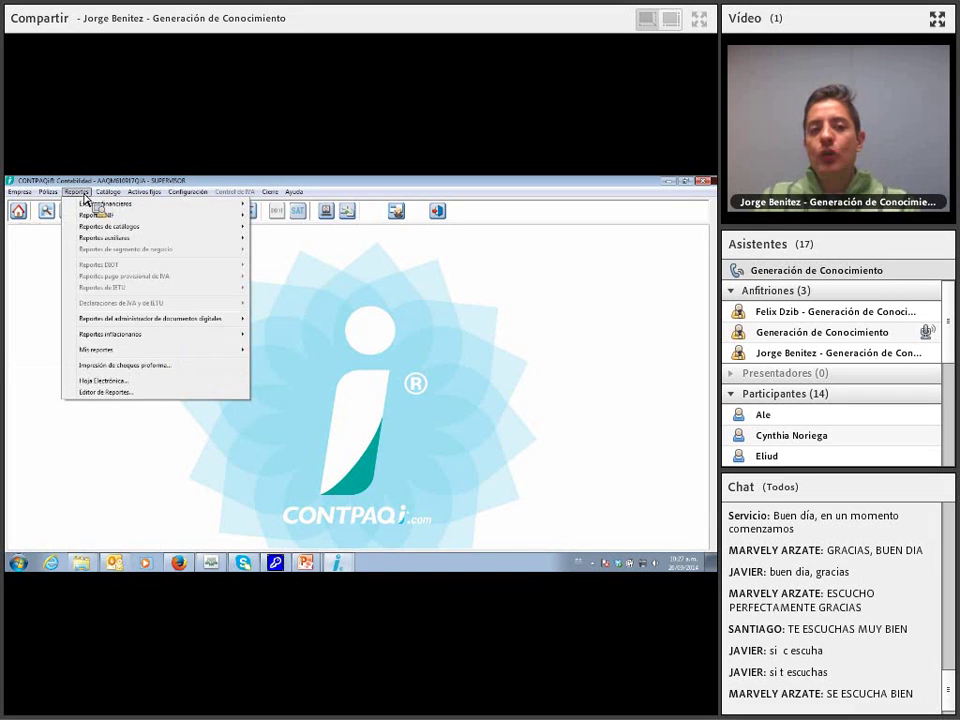
mouse_move(90, 204)
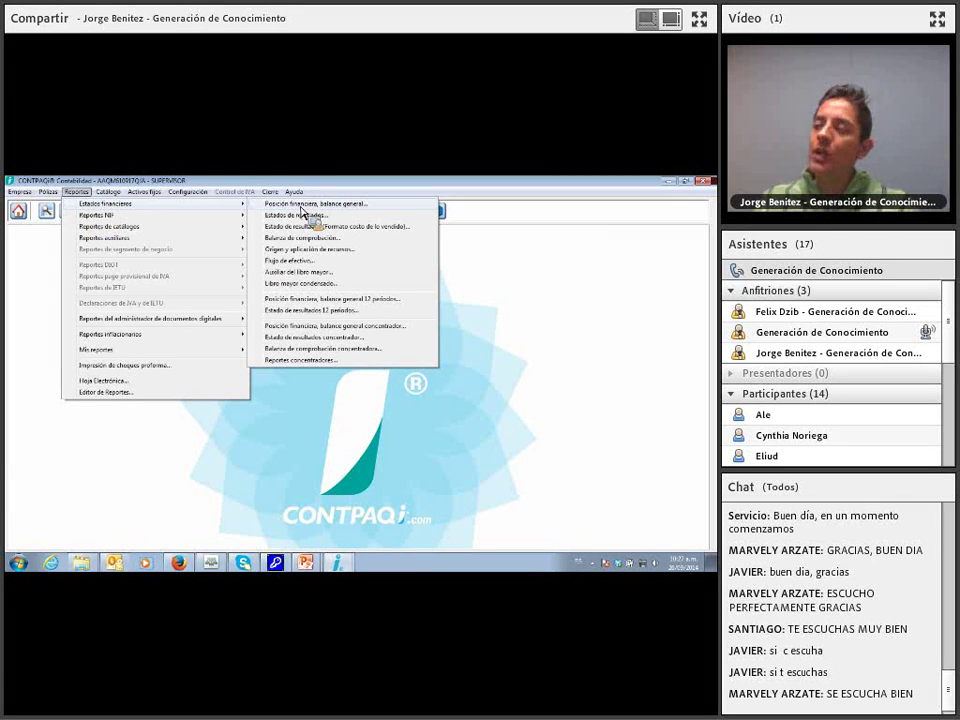
left_click(305, 214)
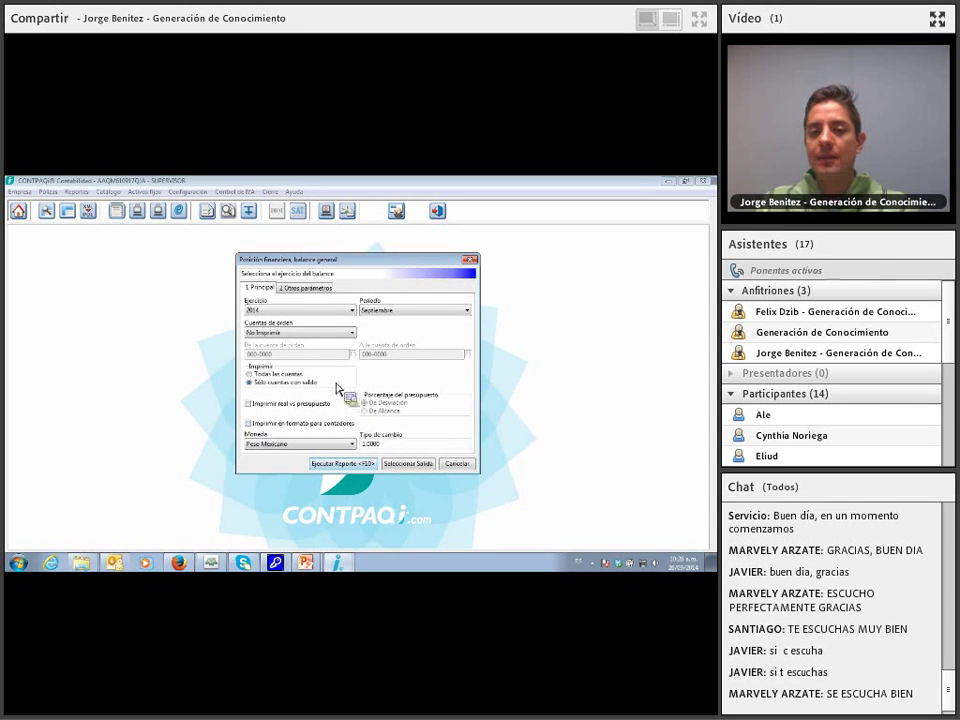
left_click(279, 314)
left_click(279, 316)
left_click(391, 313)
left_click(391, 316)
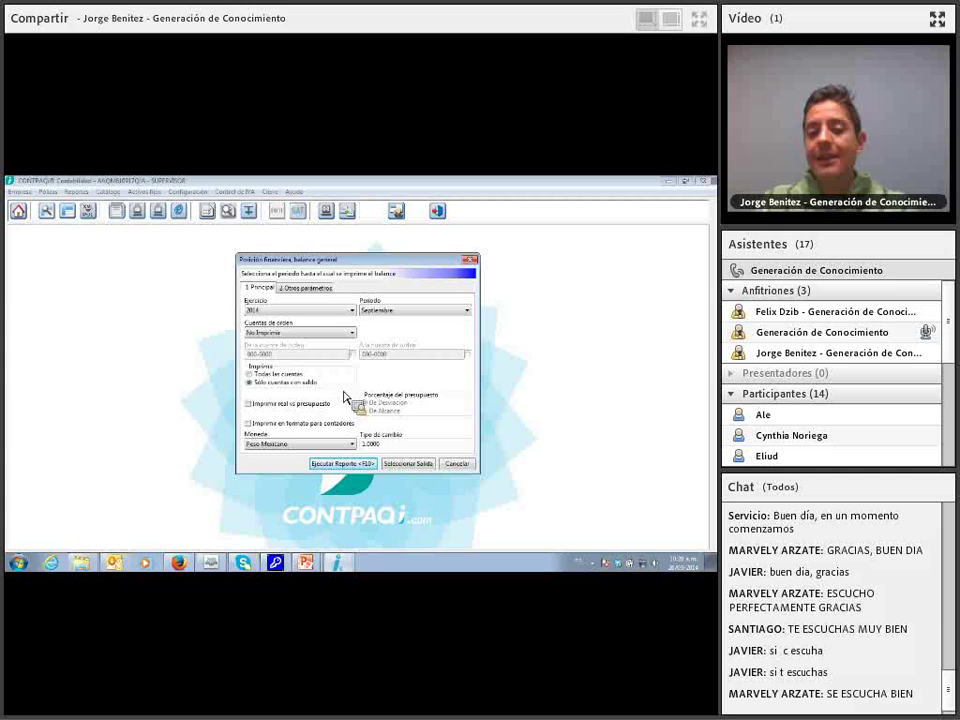
left_click(333, 467)
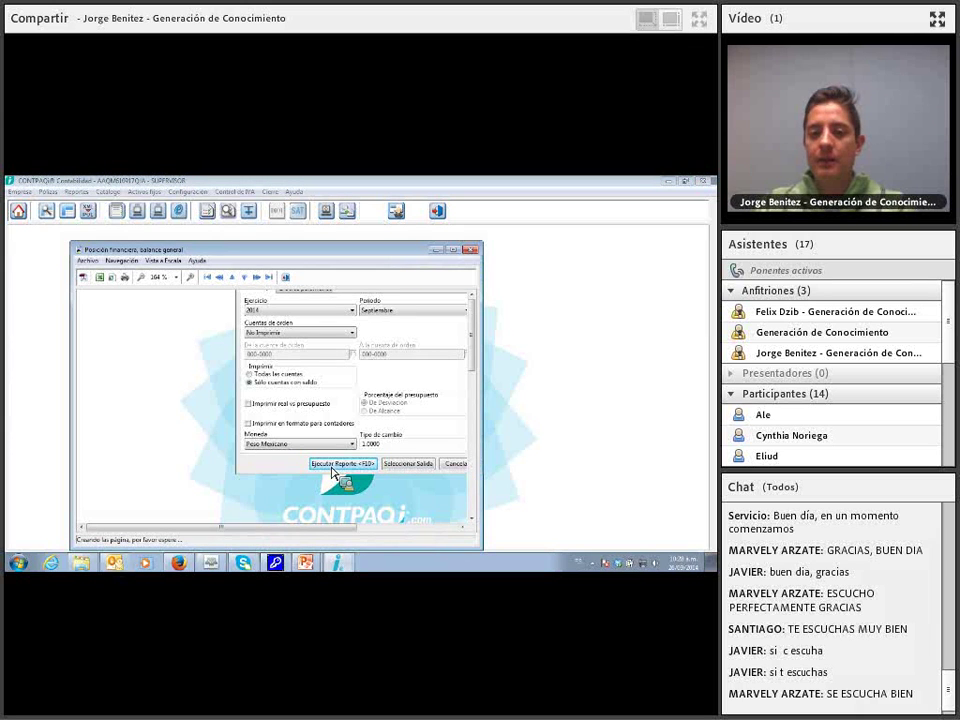
left_click(455, 250)
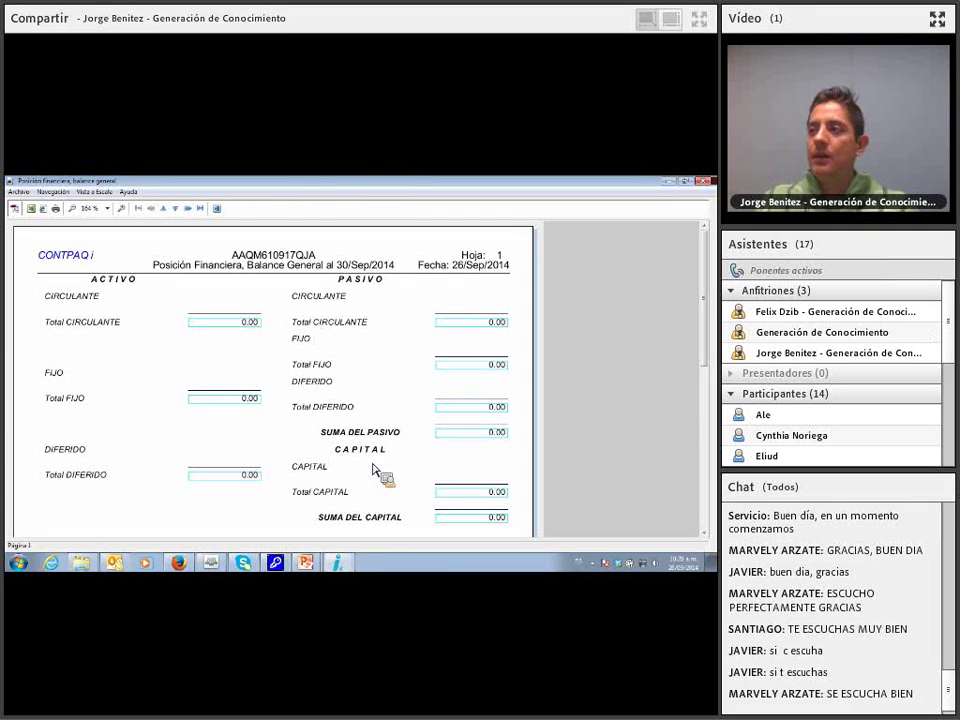
Step: Close the balance report and its parameters, and open the company INTERFAZ DESDE NOMINAS
left_click(219, 209)
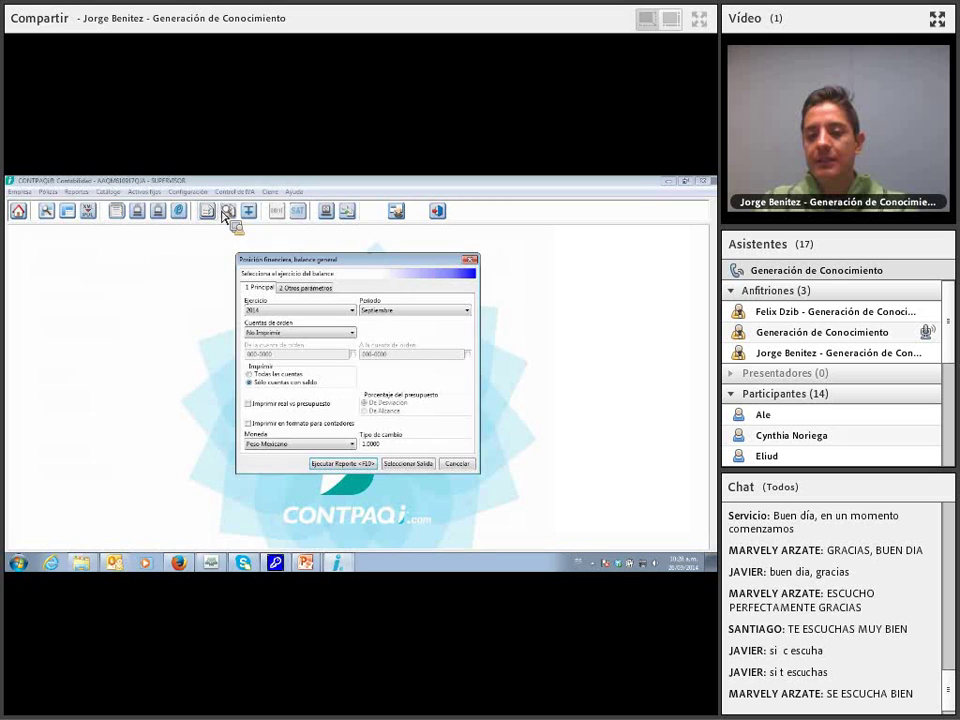
left_click(457, 464)
left_click(19, 211)
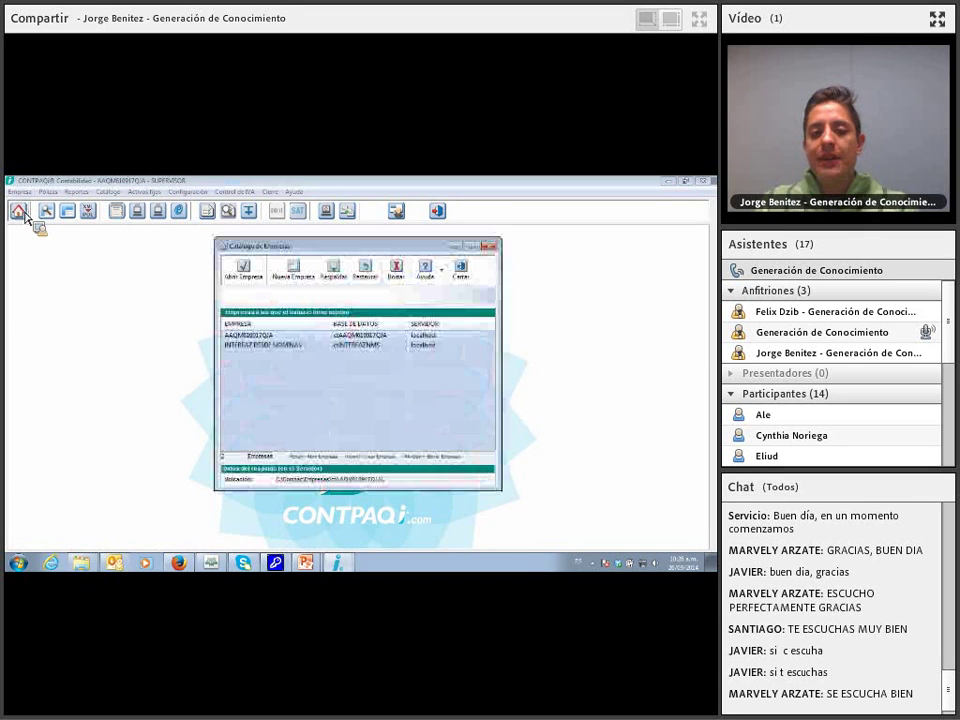
double_click(230, 345)
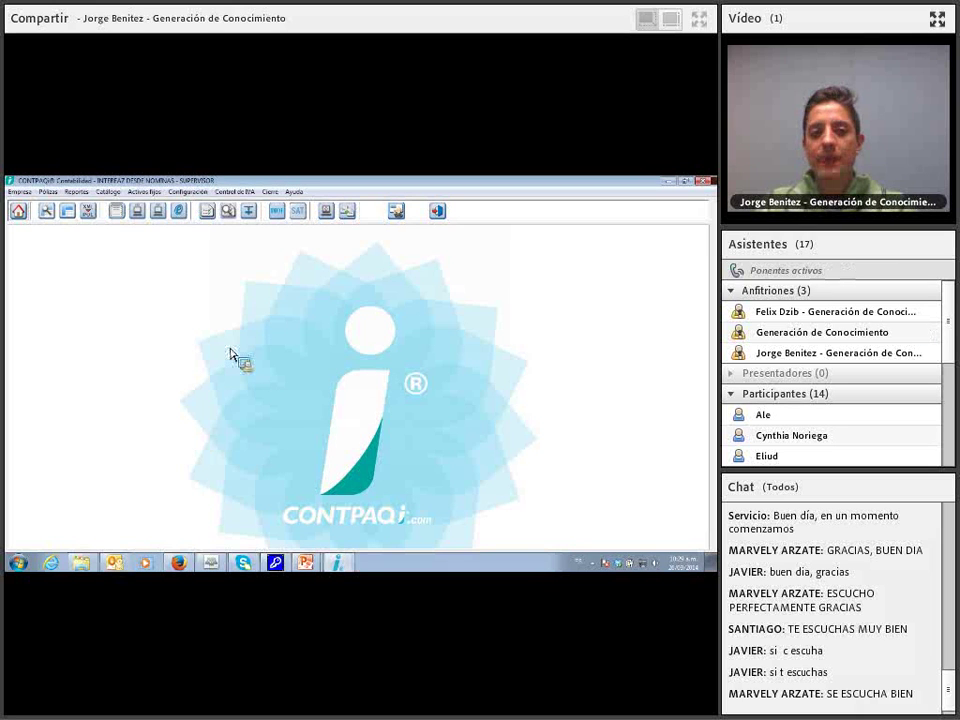
Step: Run the "Posición financiera, balance general" report for Ejercicio 2012, Periodo Diciembre, and maximize its window
left_click(77, 191)
mouse_move(100, 204)
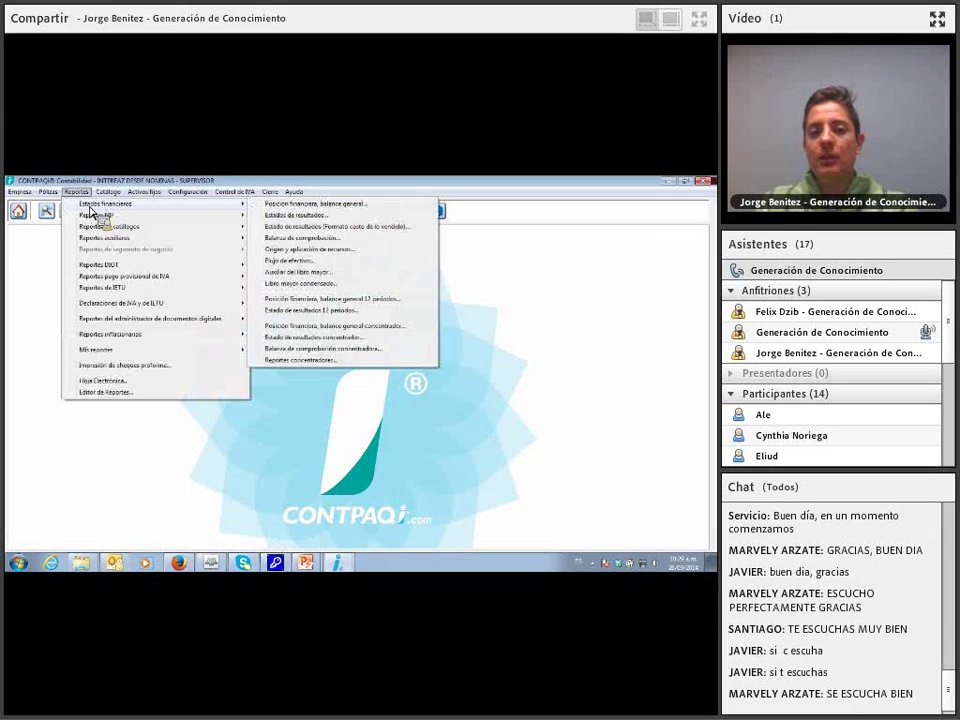
left_click(265, 215)
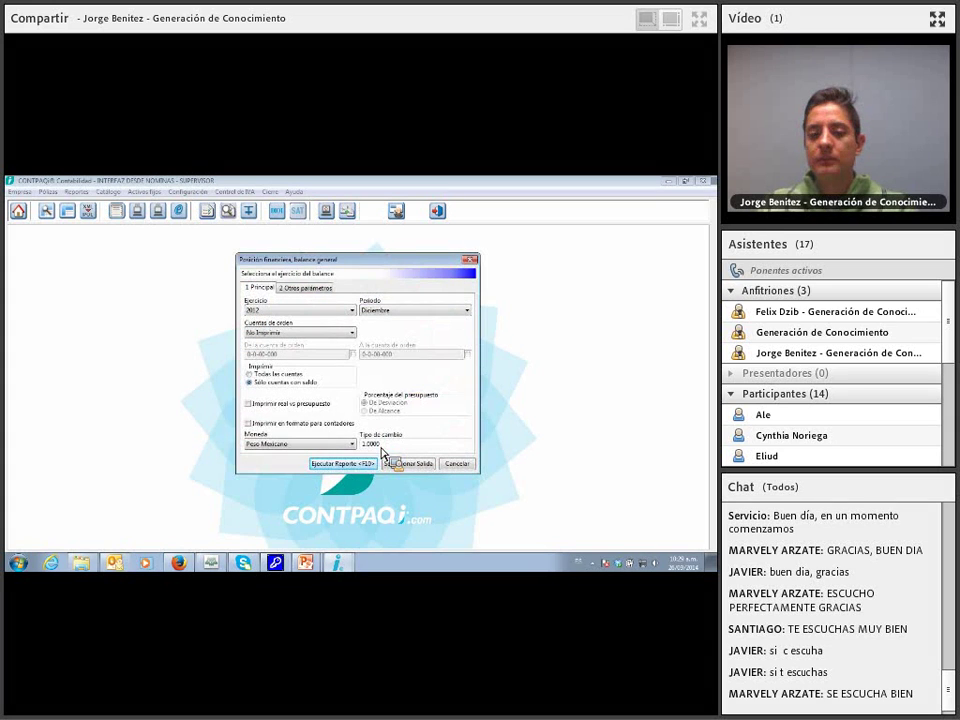
left_click(342, 466)
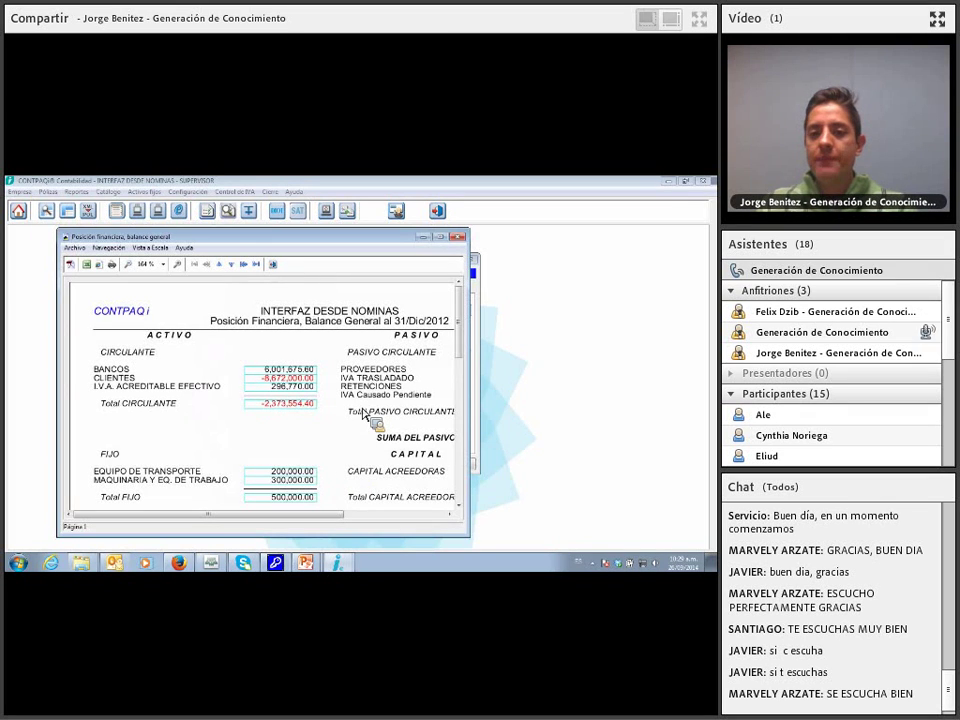
left_click(440, 236)
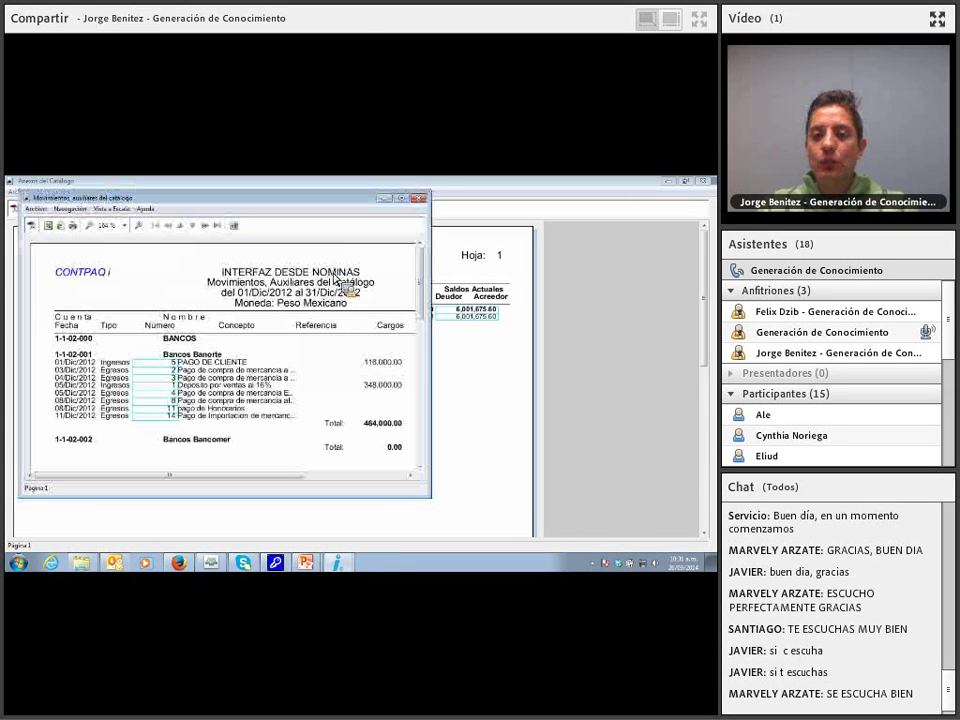
Step: Maximize the BANCOS account's movements report and open the "PAGO DE CLIENTE" income entry of 01/Dic/2012 in full size
left_click(401, 197)
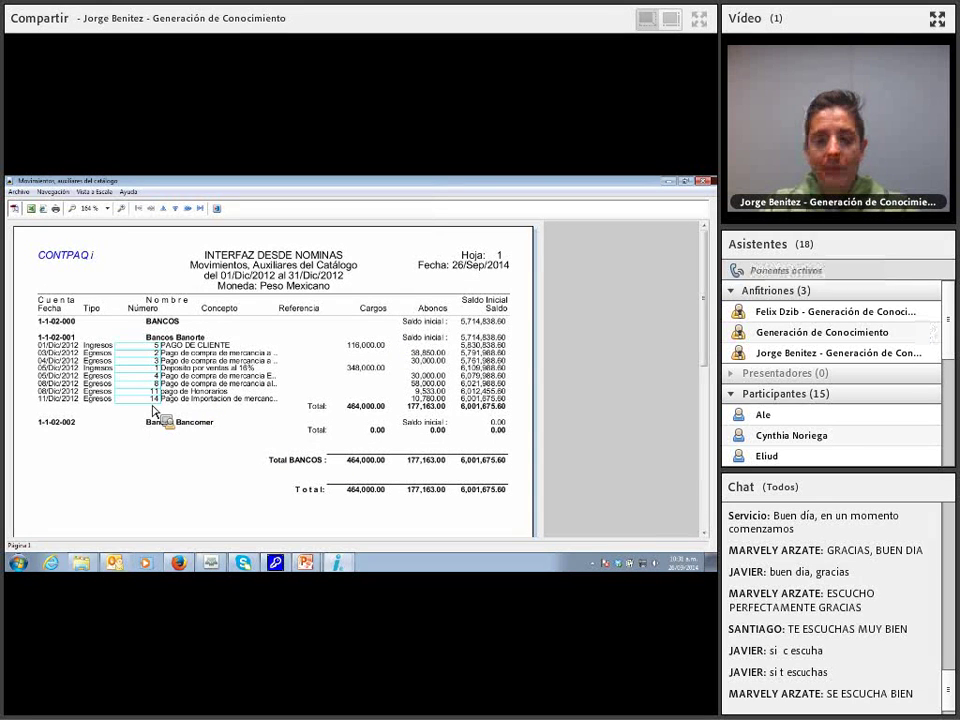
double_click(154, 351)
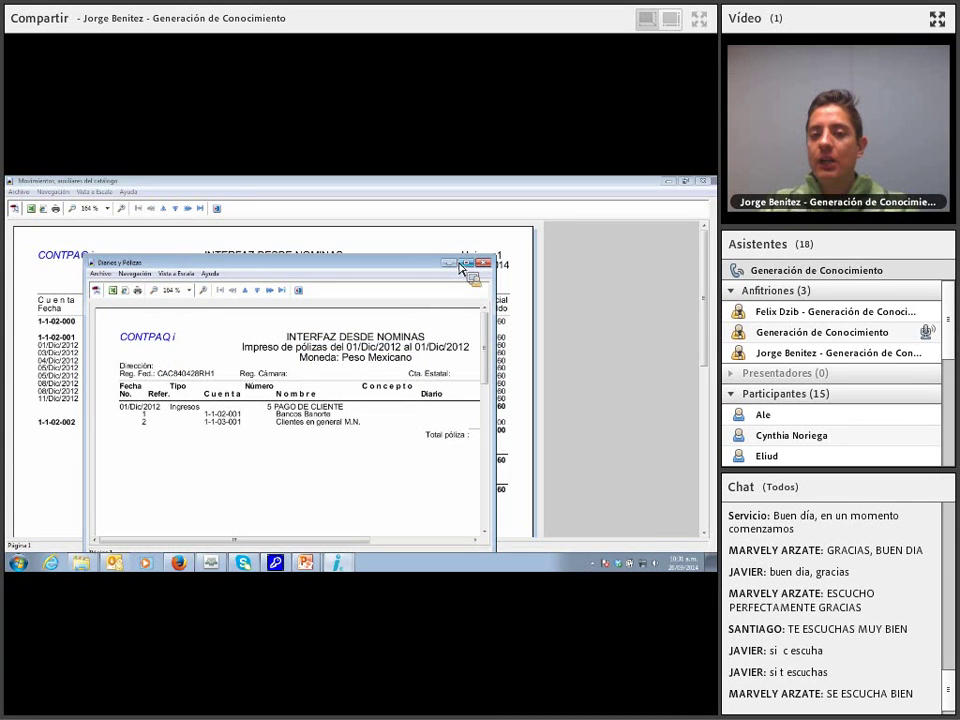
left_click(462, 263)
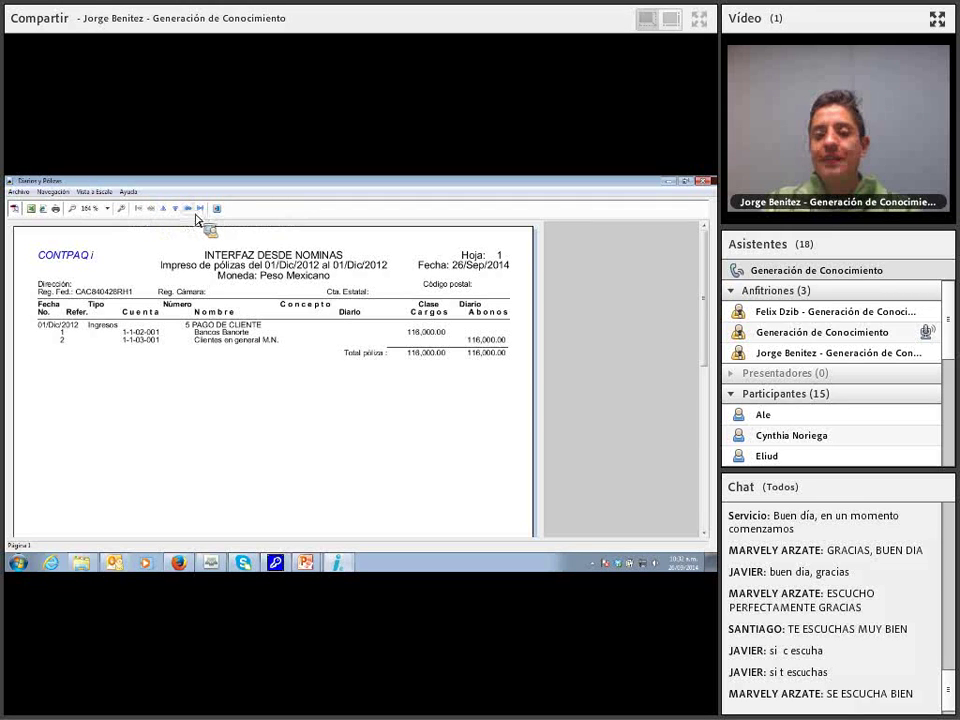
Step: Close the drill-down reports to return to the balance general, and review it down to its totals
mouse_move(335, 563)
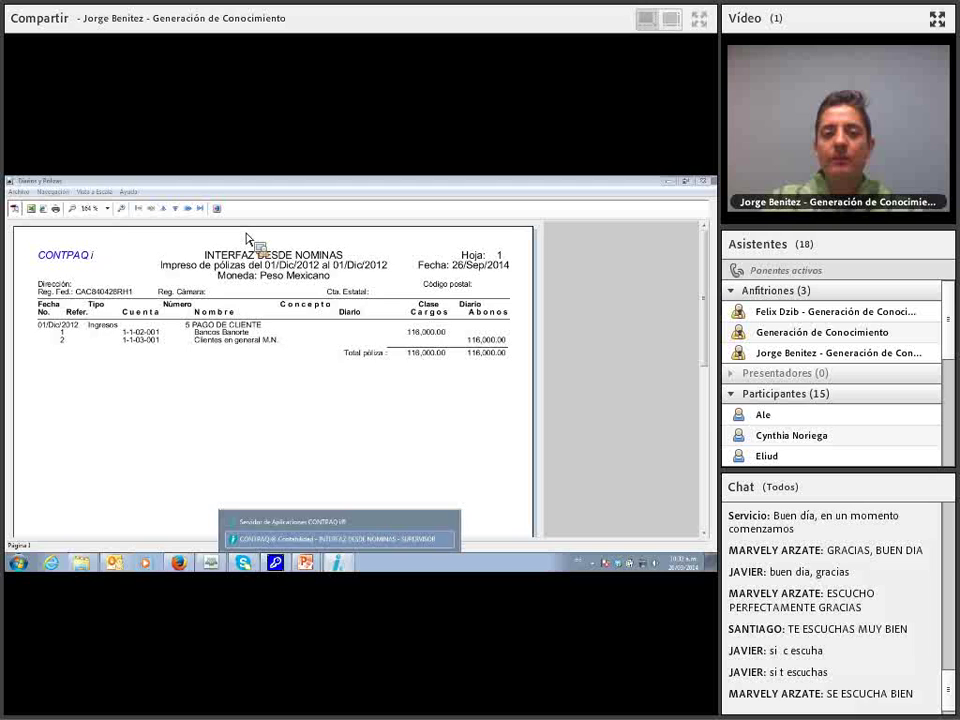
left_click(219, 210)
left_click(219, 211)
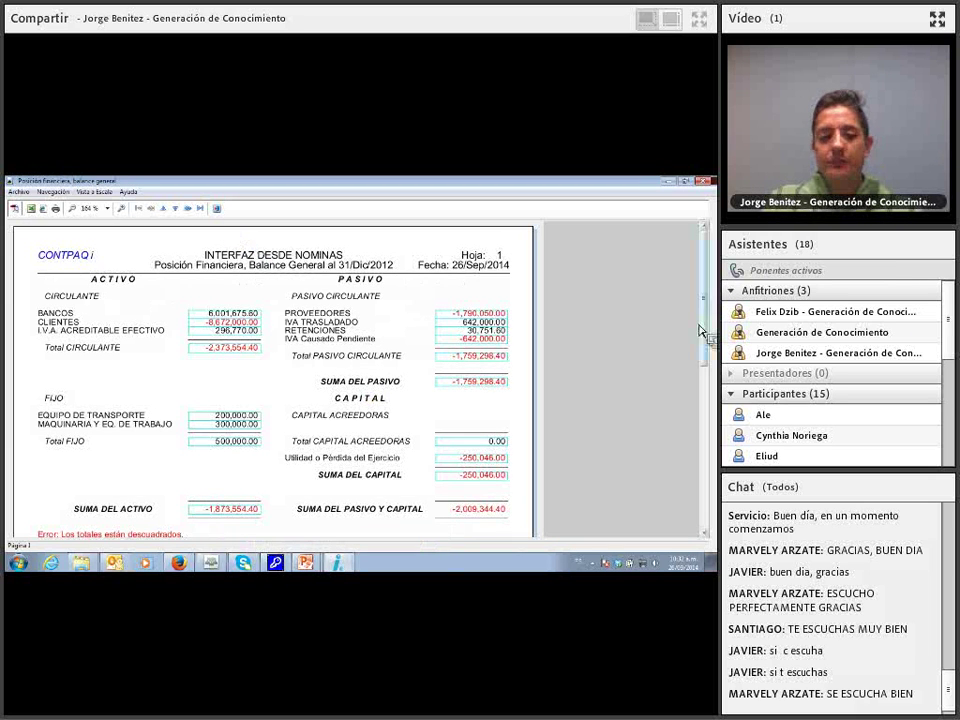
scroll(705, 332, "down", 3)
scroll(711, 372, "up", 3)
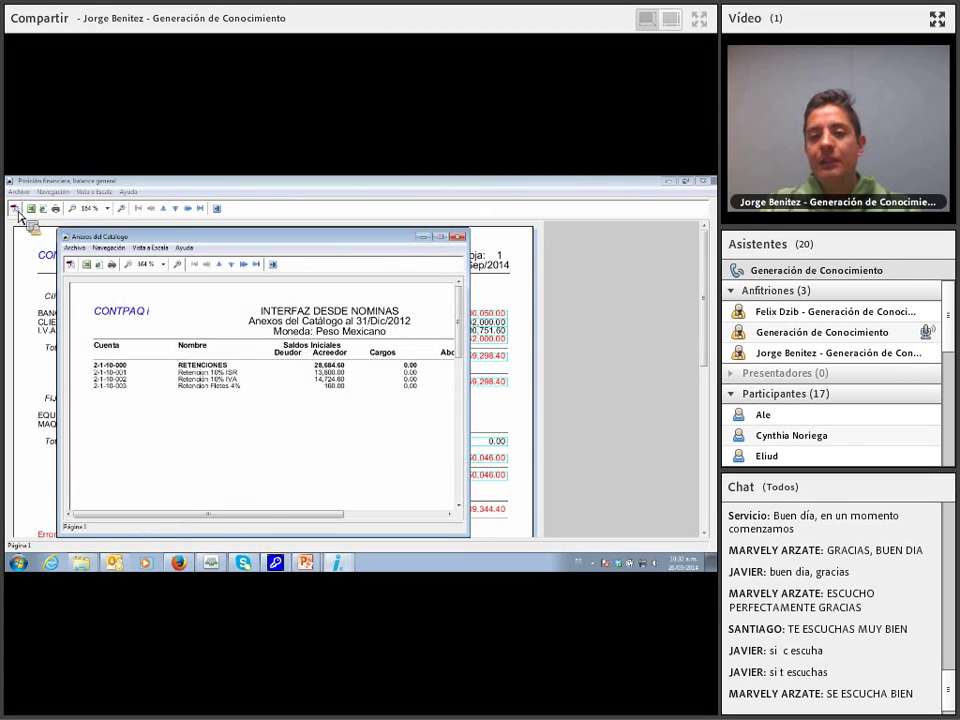
Step: Maximize the RETENCIONES "Anexos del Catálogo" report and export it to a PDF file that opens in Acrobat Reader
left_click(440, 237)
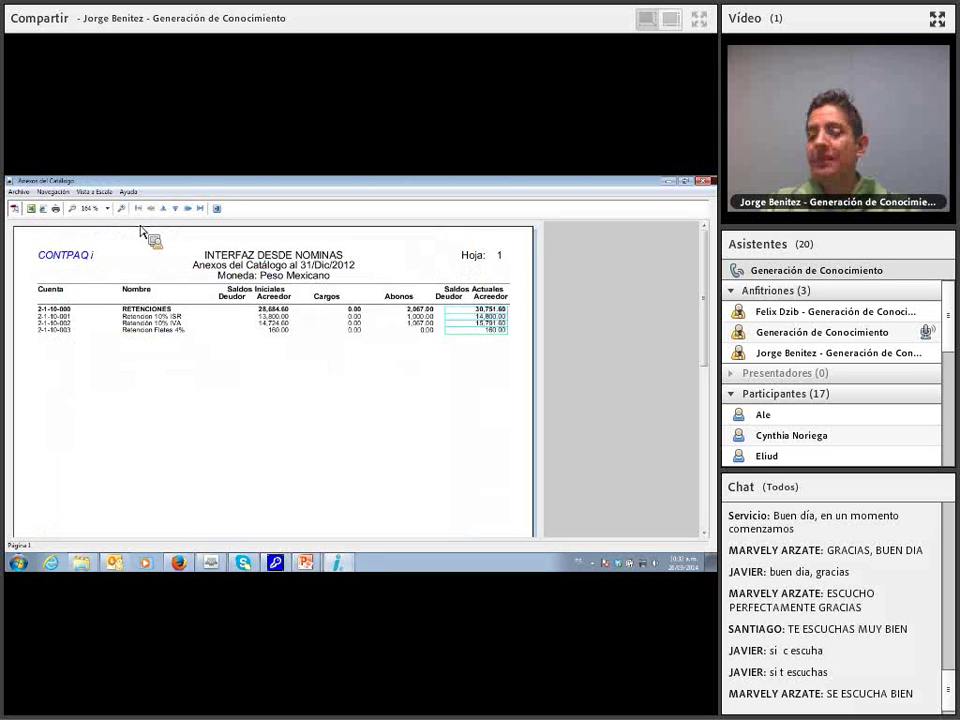
left_click(18, 191)
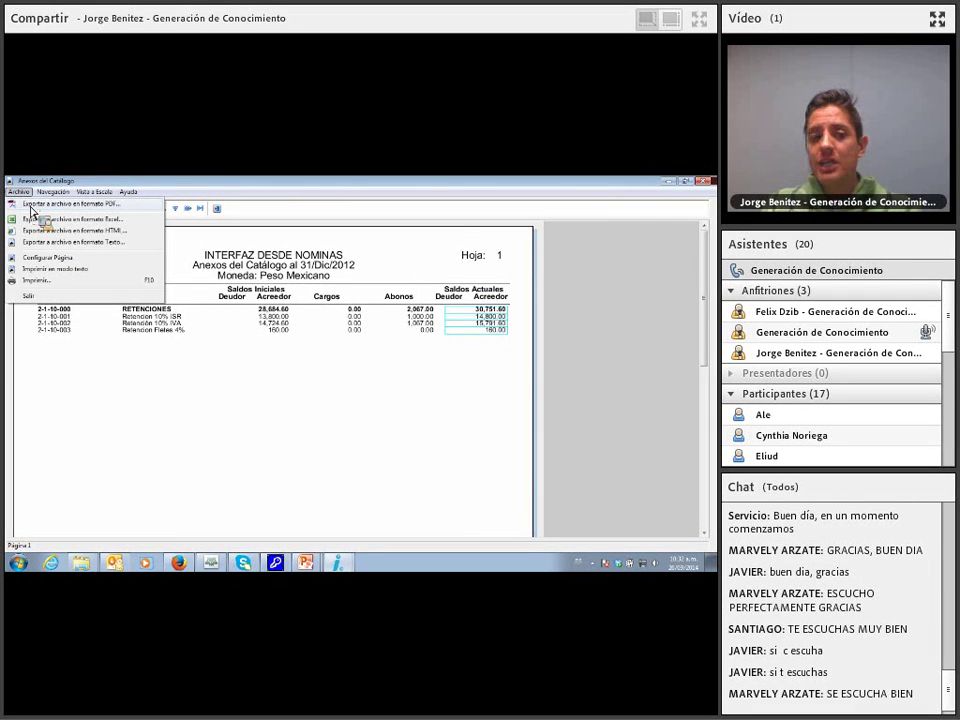
left_click(56, 204)
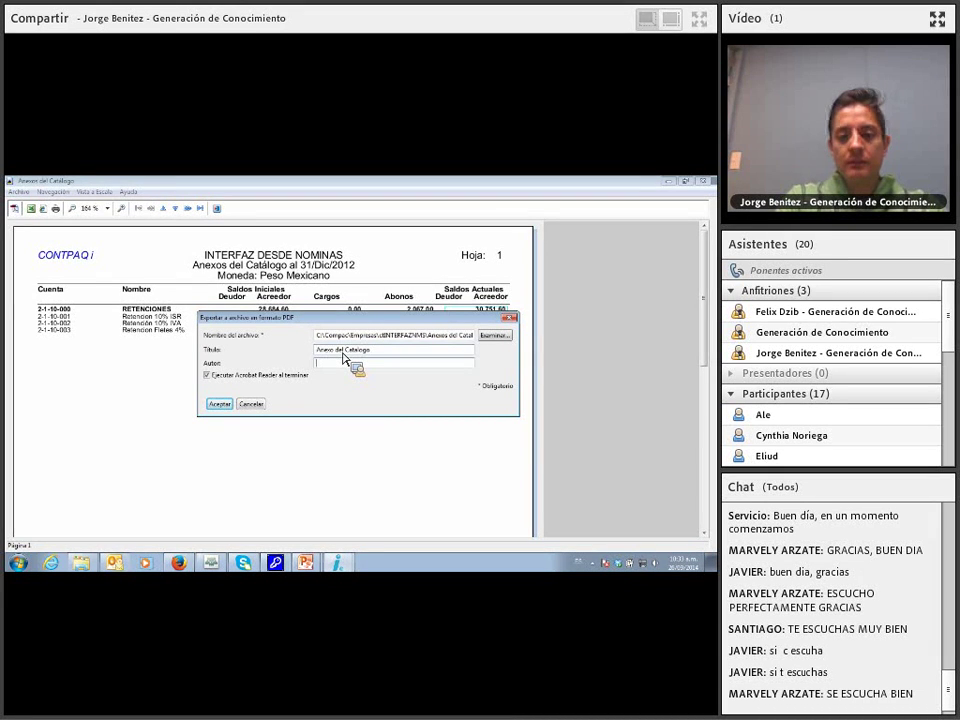
left_click(251, 404)
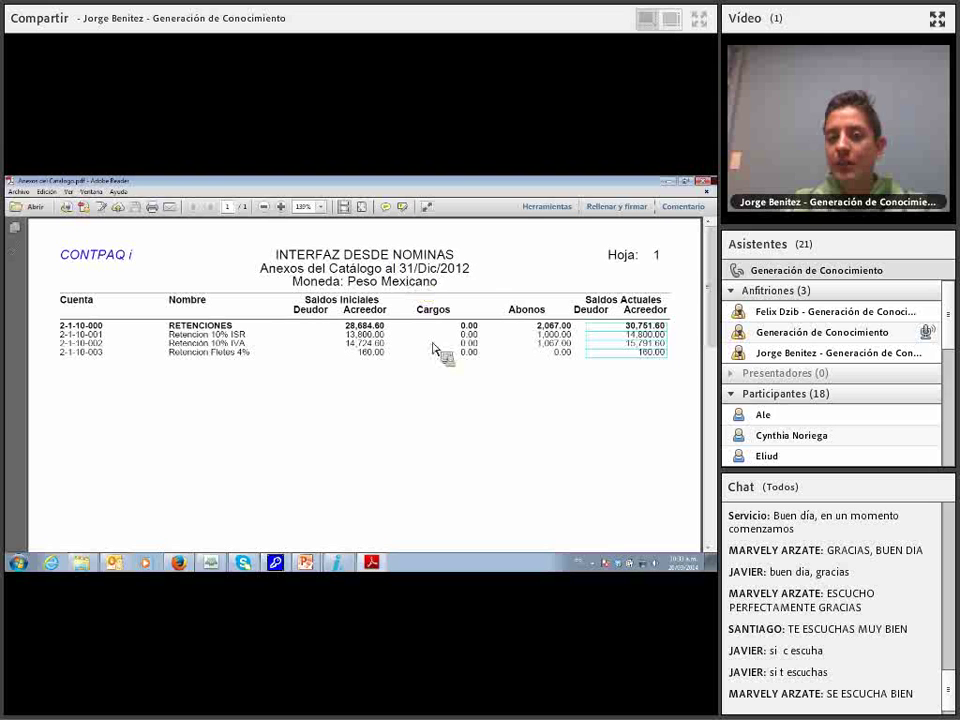
Step: Shrink the exported PDF's window over the report to look at it, and close it
left_click(686, 182)
left_click_drag(211, 184, 221, 216)
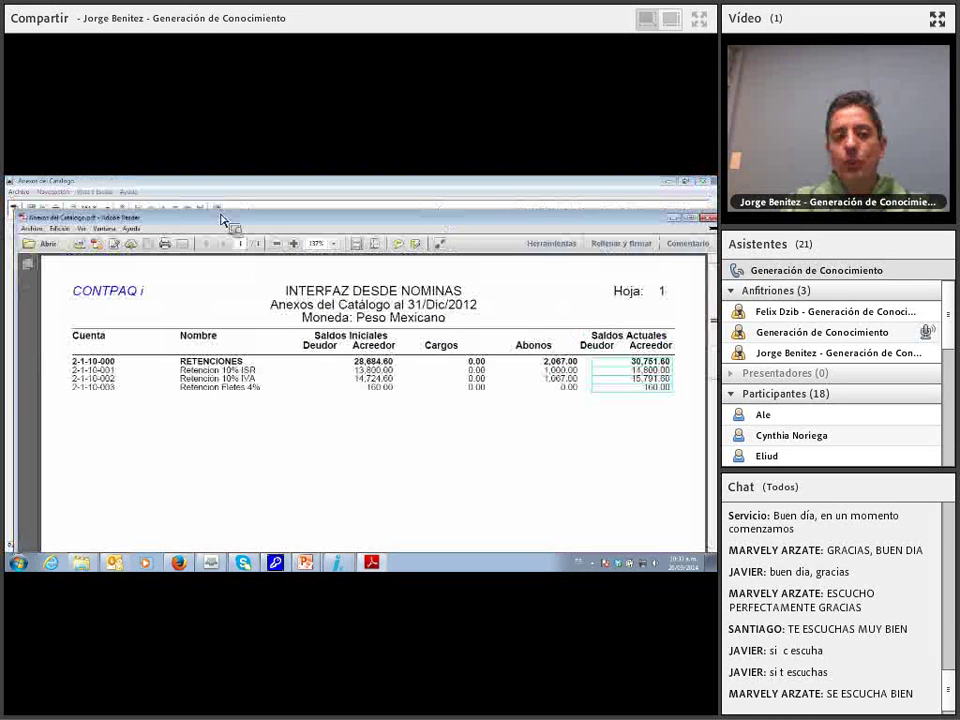
left_click_drag(17, 214, 306, 346)
left_click_drag(450, 352, 302, 258)
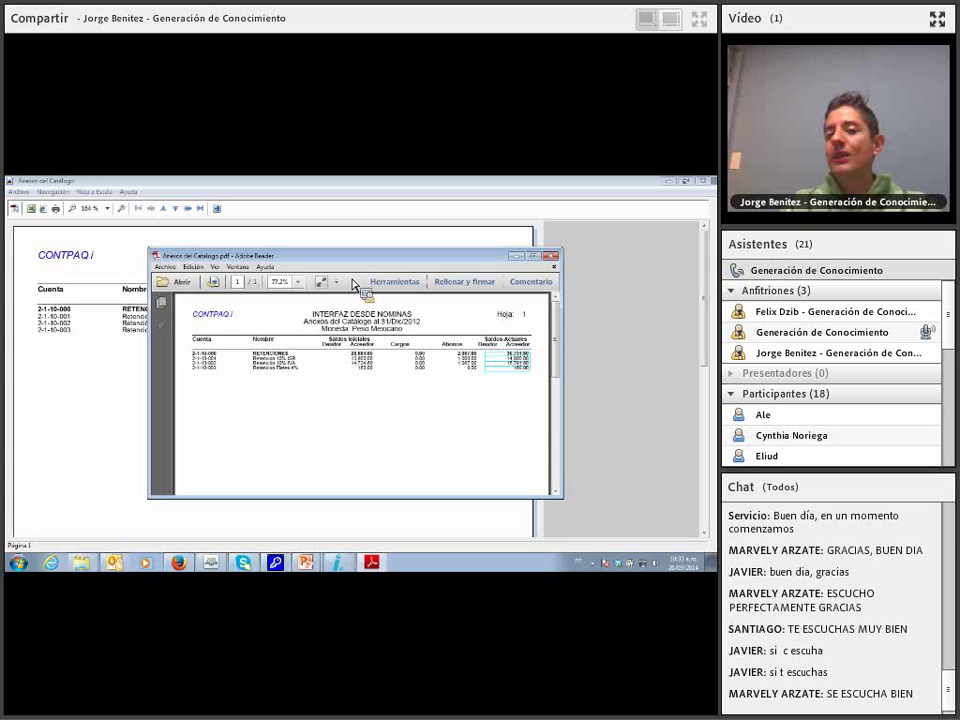
left_click(553, 256)
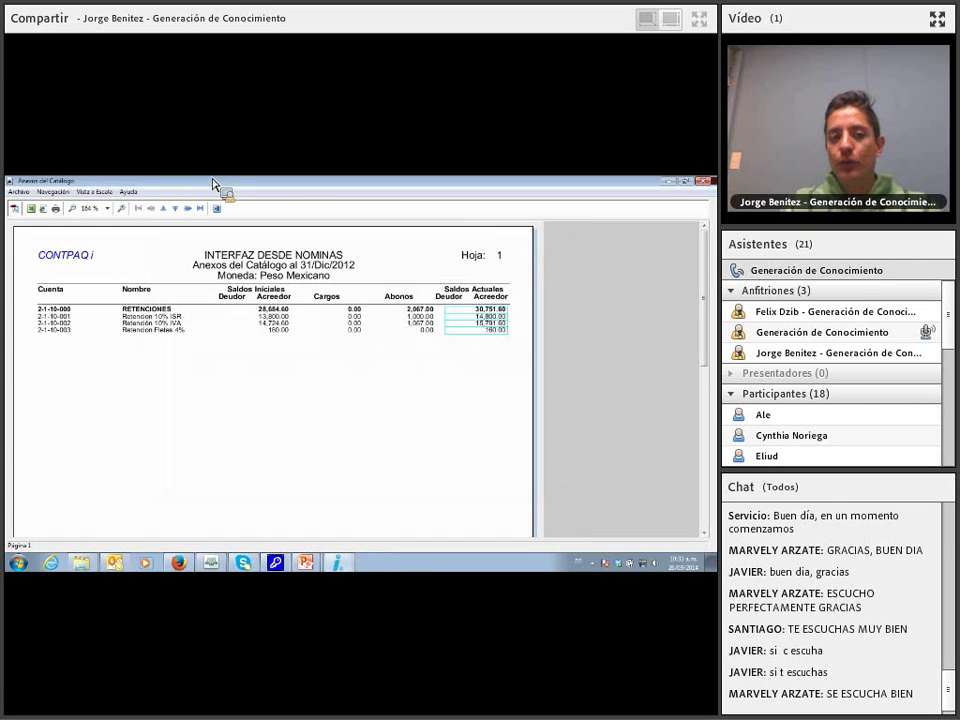
Step: Export the "Anexos del Catálogo" report to Excel, select its cells A1 to I15, and close the workbook
left_click(43, 212)
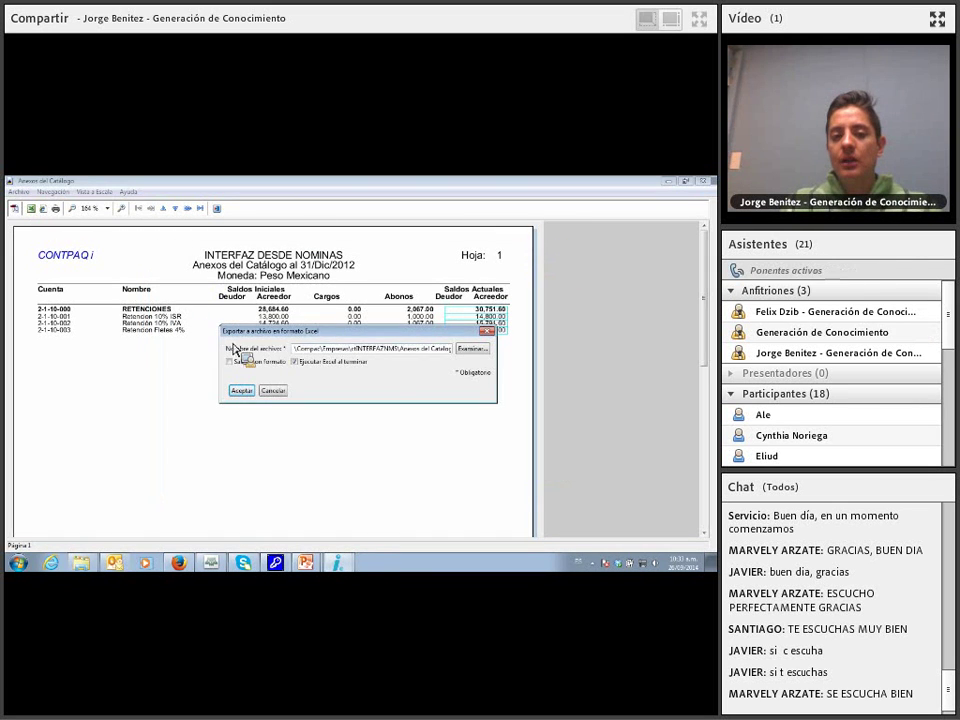
left_click(242, 394)
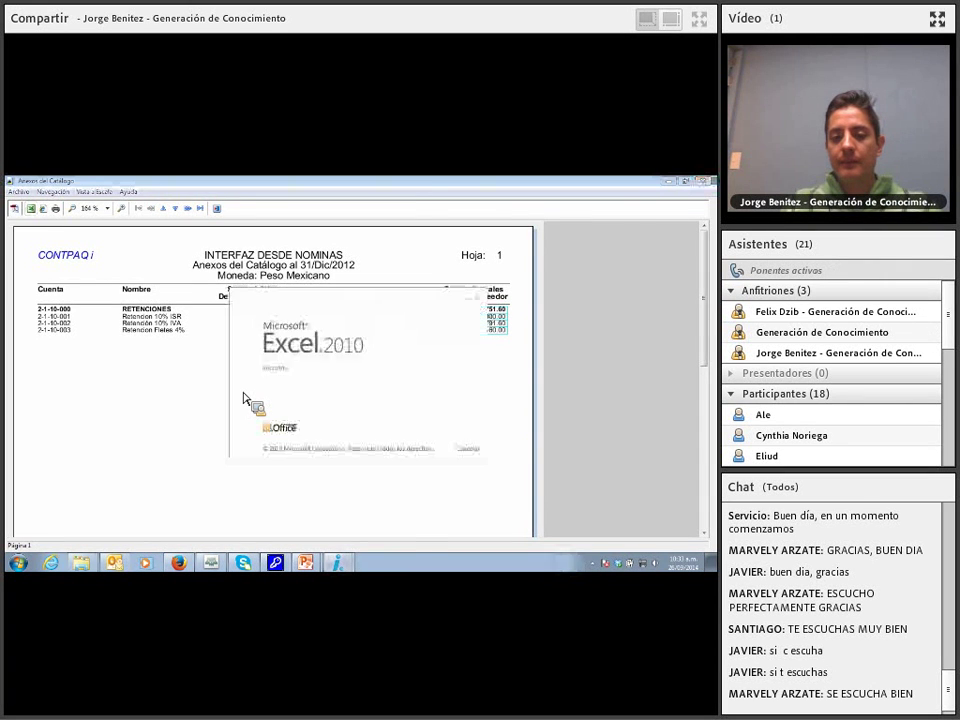
left_click_drag(47, 312, 432, 441)
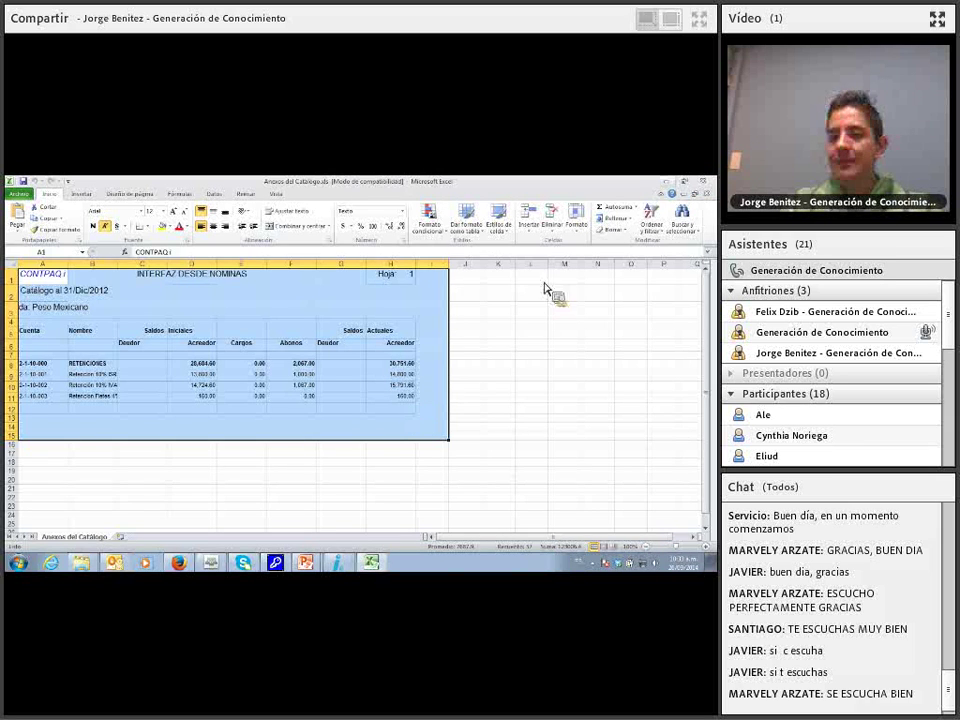
left_click(704, 182)
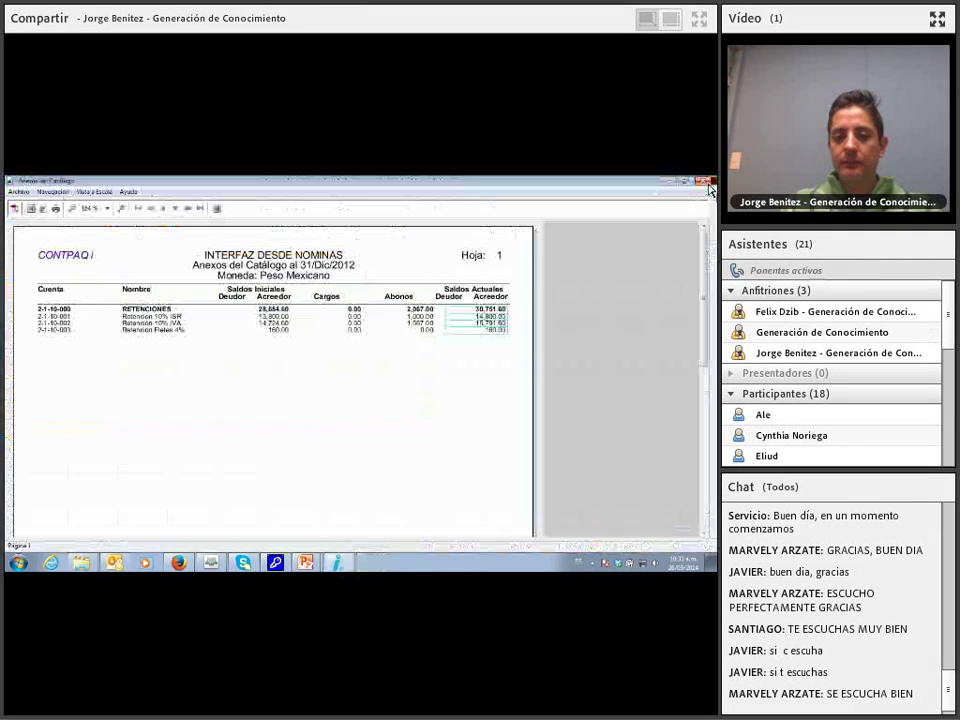
Step: Close the open reports and the balance parameters, and open the other company from the company catalog
left_click(220, 210)
left_click(220, 210)
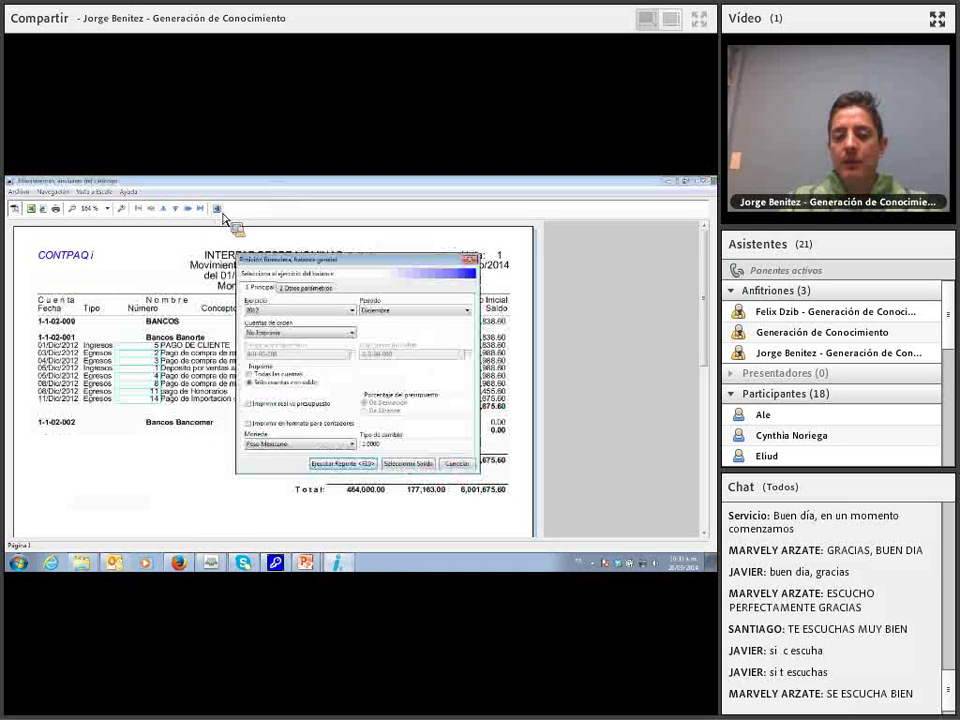
left_click(458, 464)
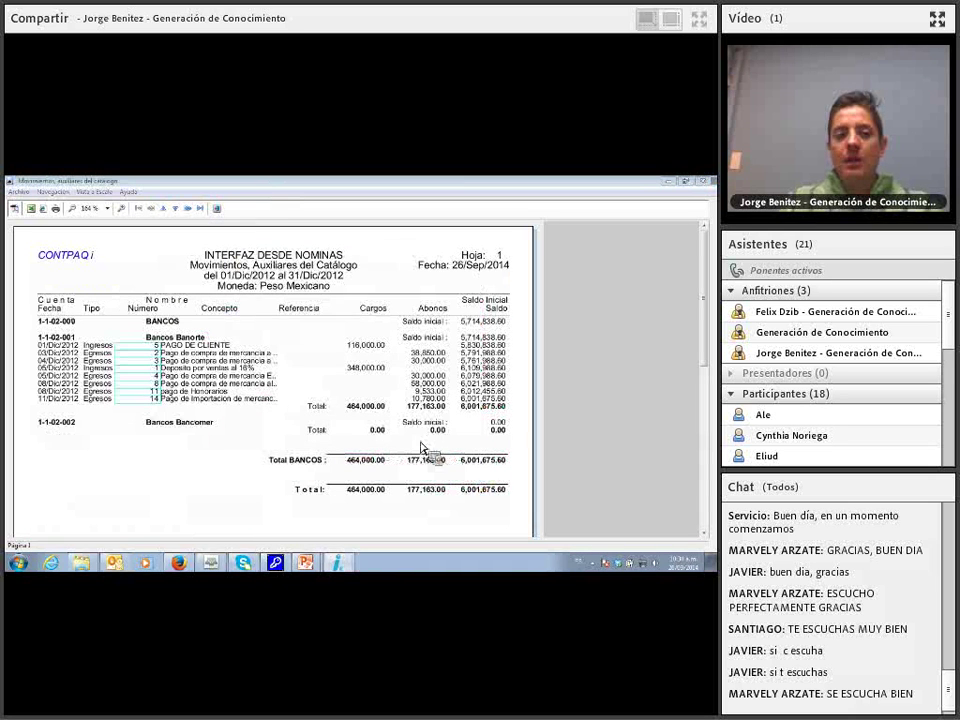
left_click(215, 208)
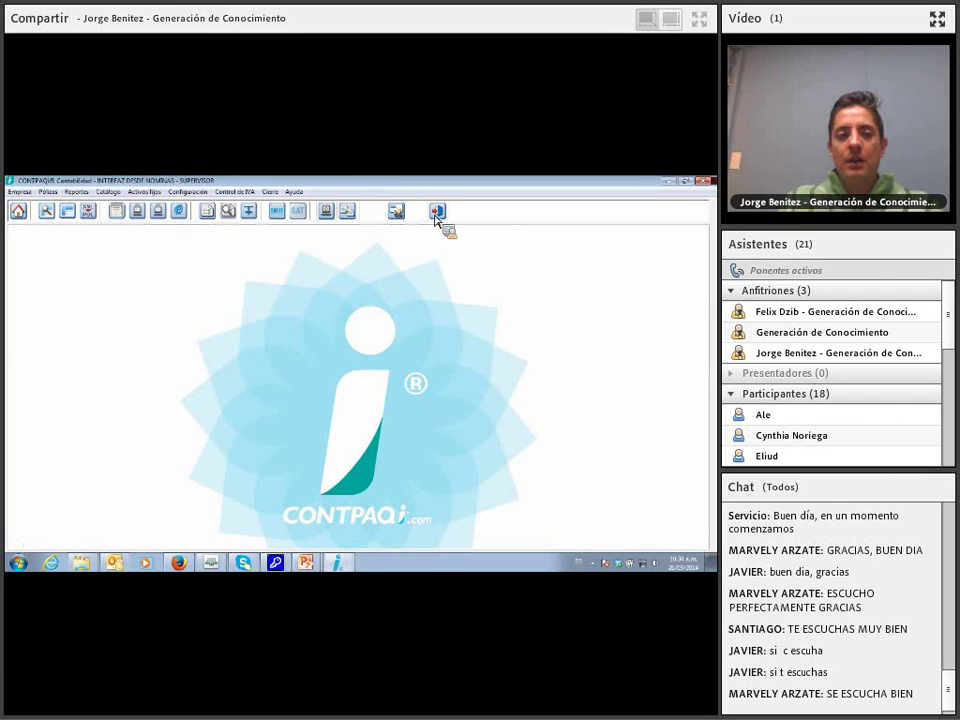
left_click(31, 213)
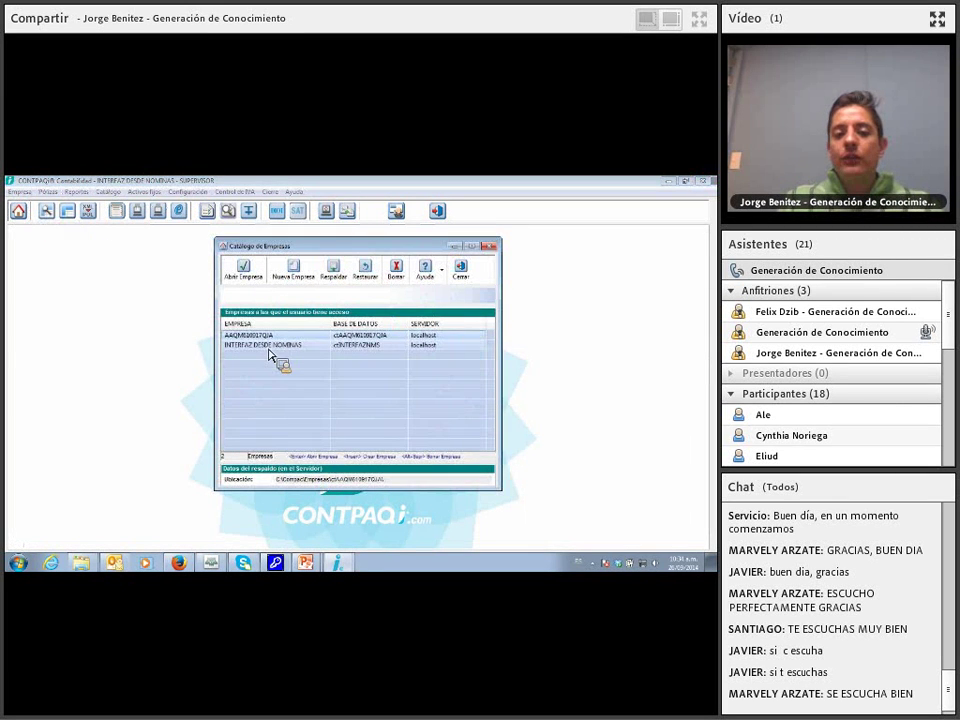
double_click(266, 345)
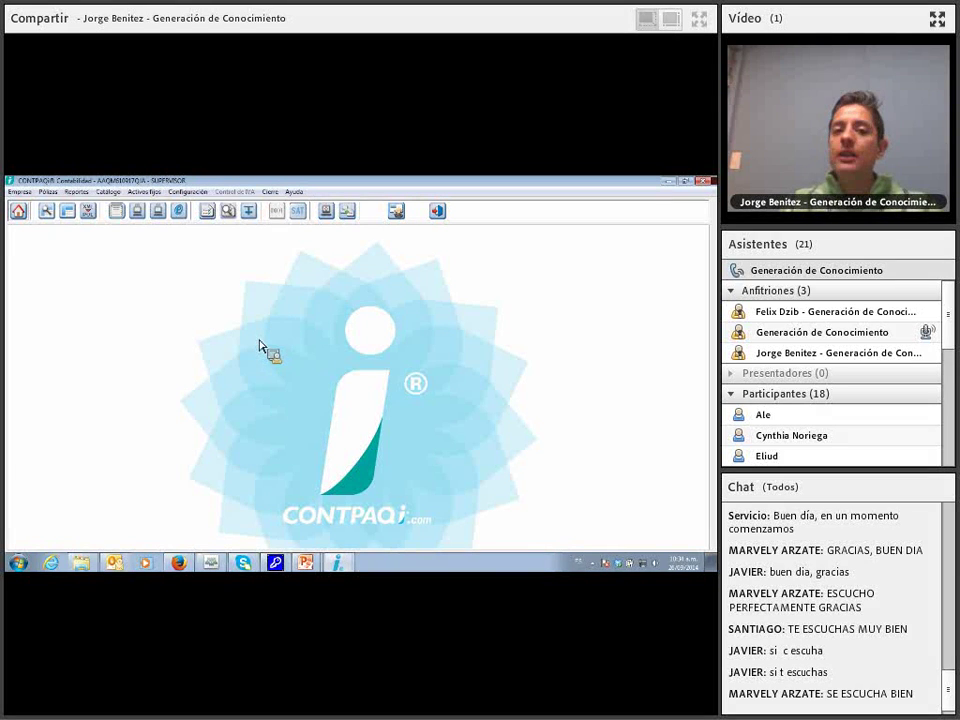
Step: Review the "Estado del negocio" and its cuadre movements report in full size, and close both
left_click(334, 214)
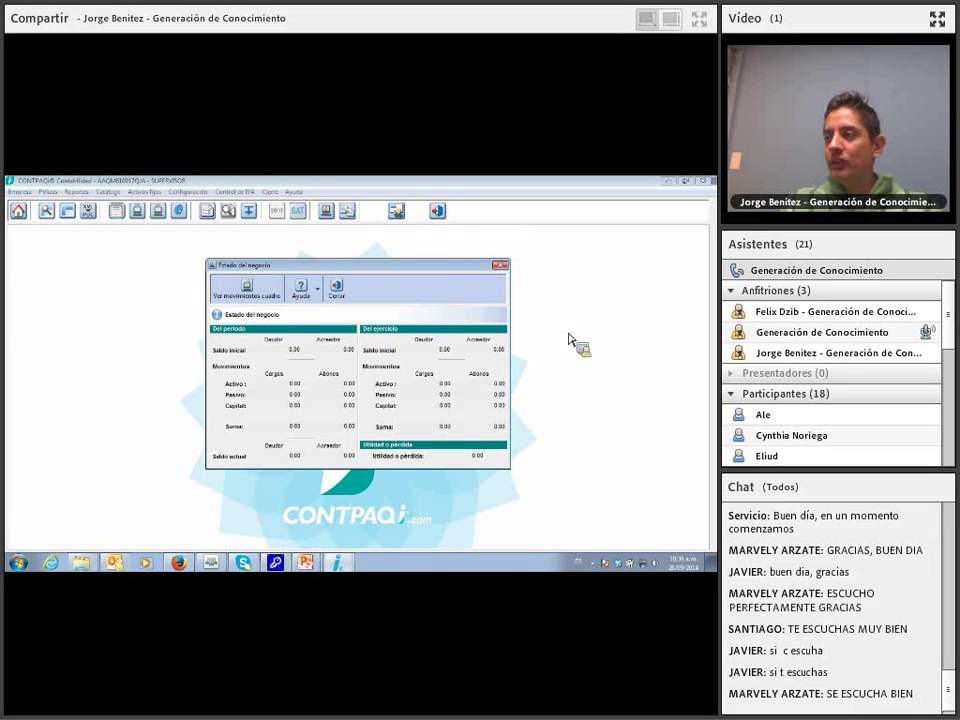
left_click(335, 287)
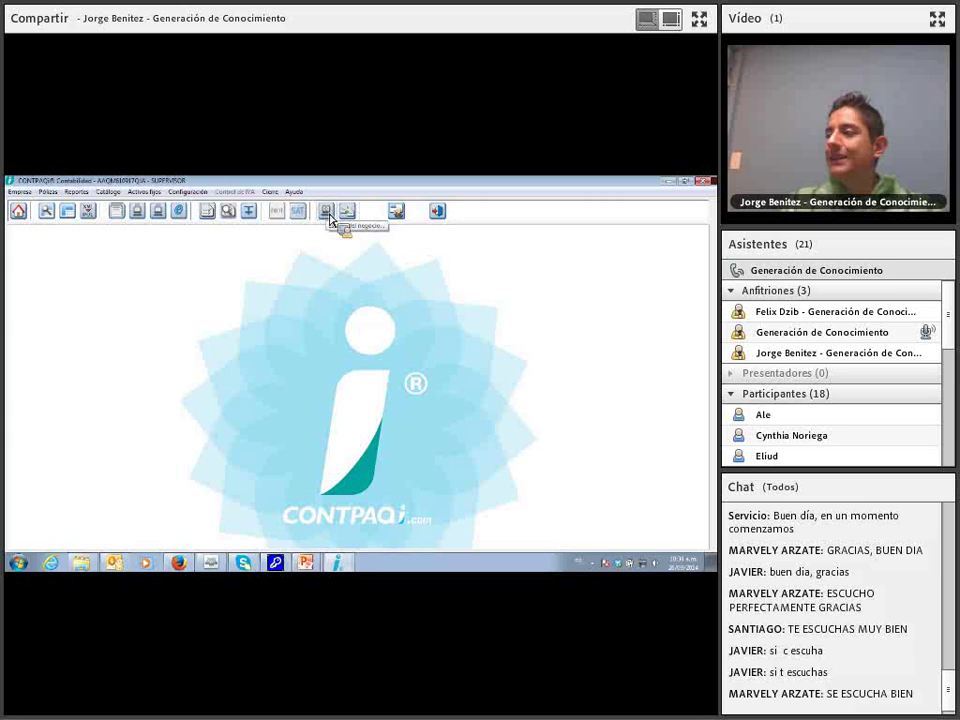
left_click(330, 224)
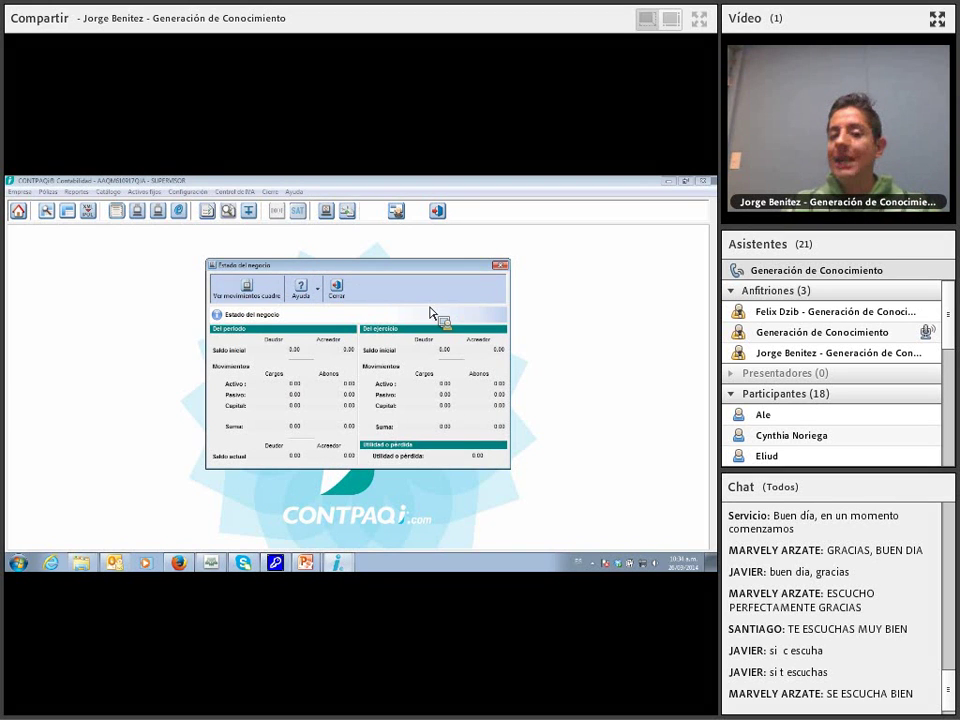
left_click(254, 303)
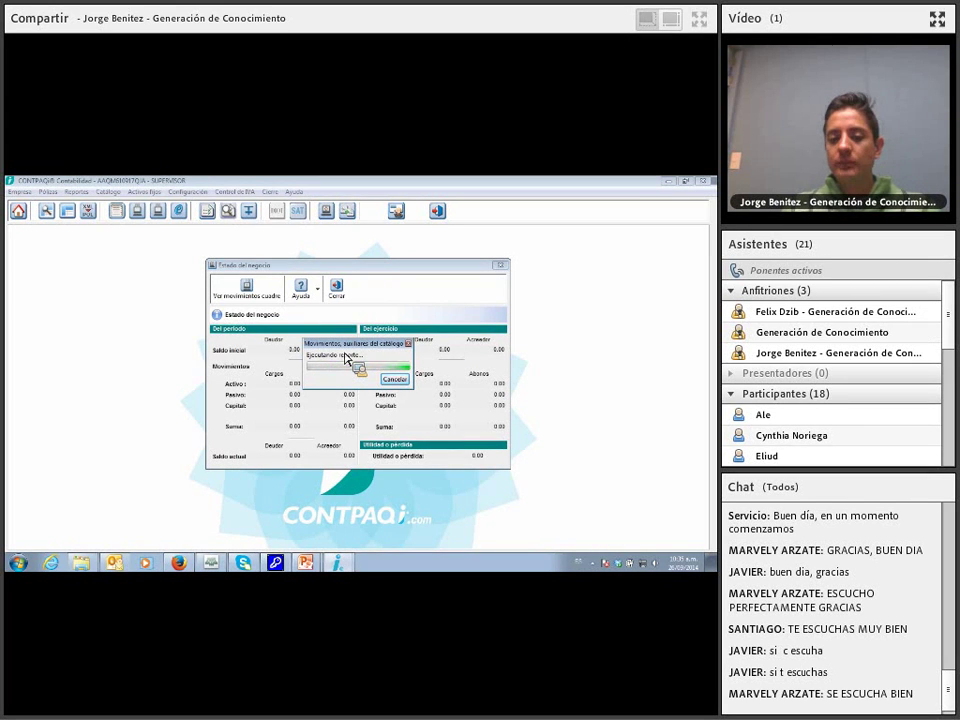
mouse_move(349, 568)
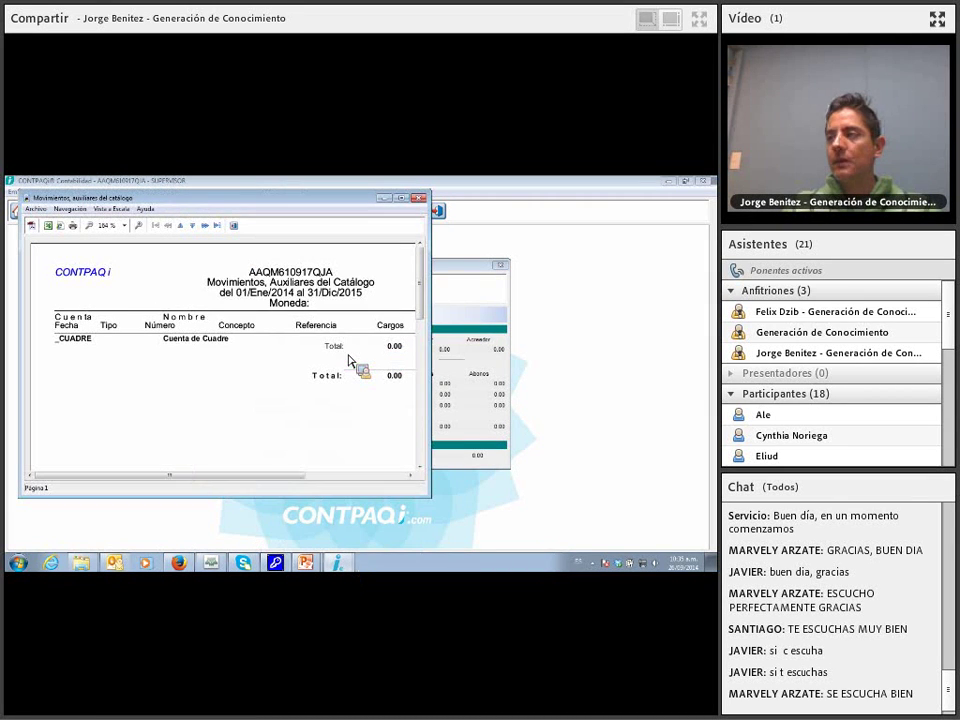
left_click(400, 197)
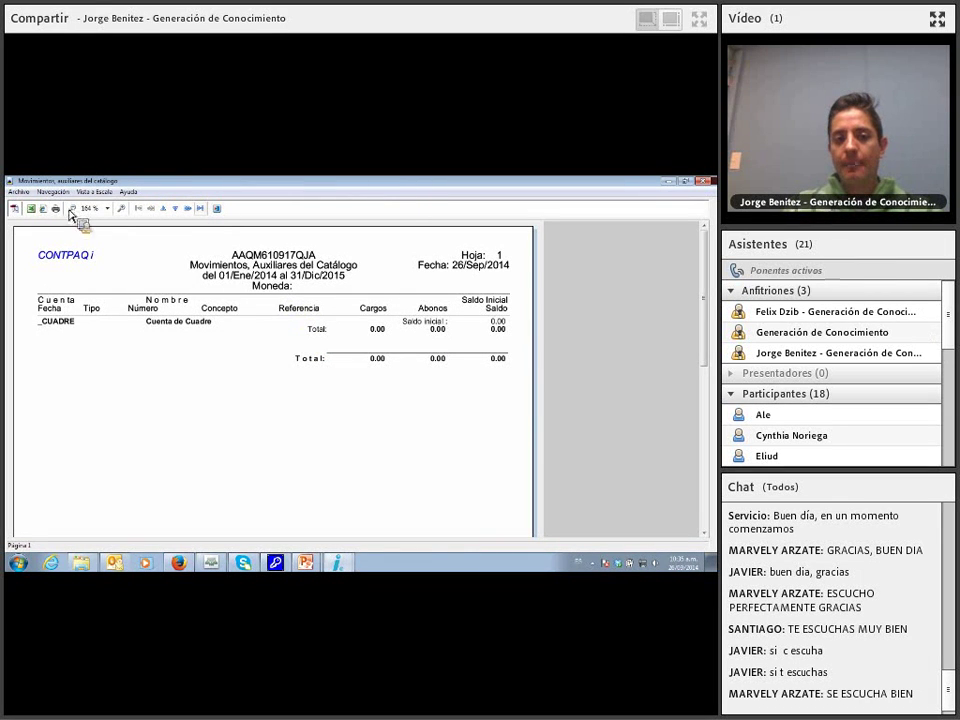
left_click(217, 212)
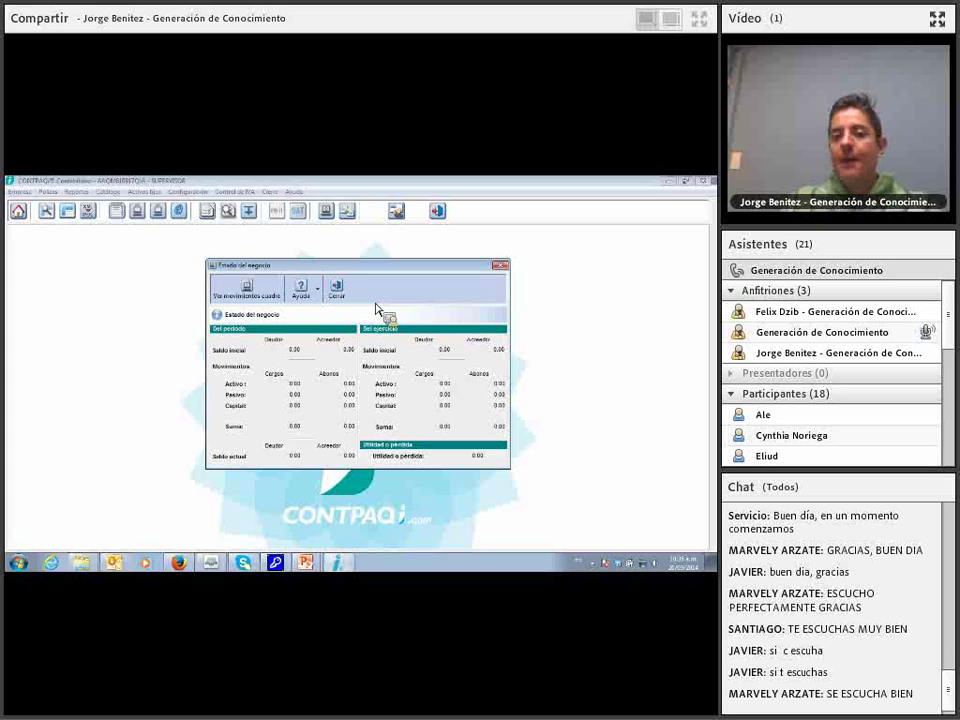
left_click(347, 303)
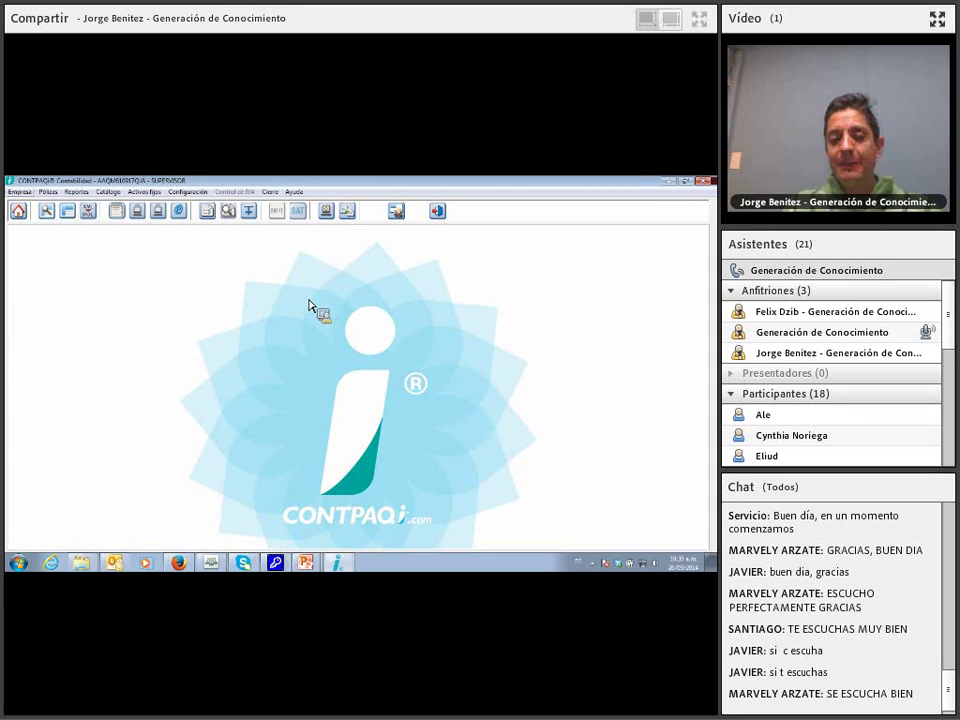
Step: Create a new backup of the open company, including its digital documents administrator
left_click(19, 192)
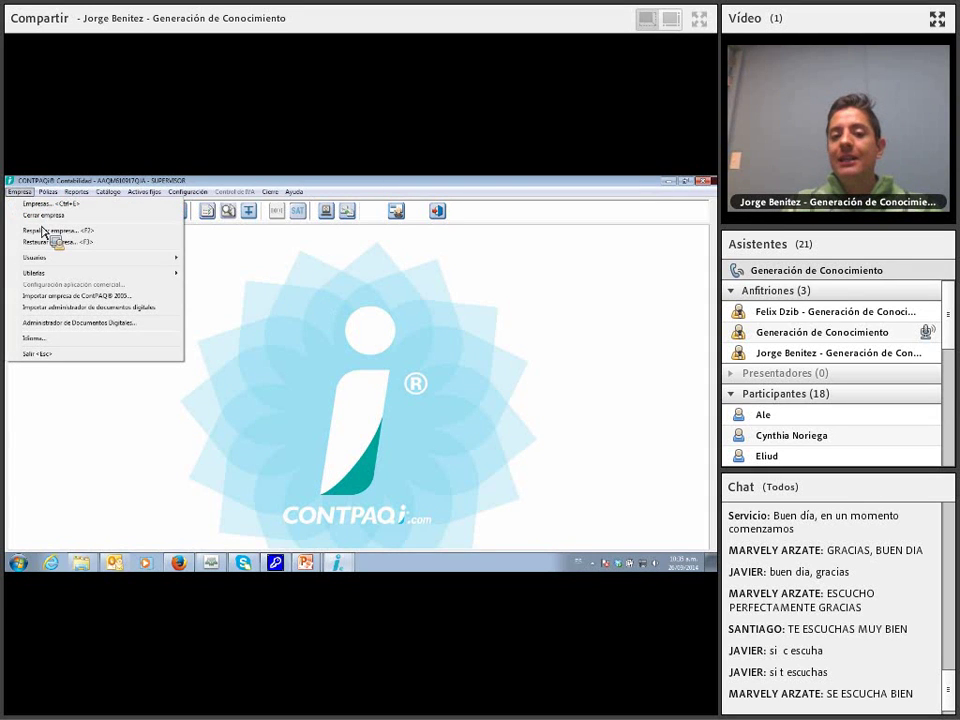
left_click(50, 230)
left_click(274, 284)
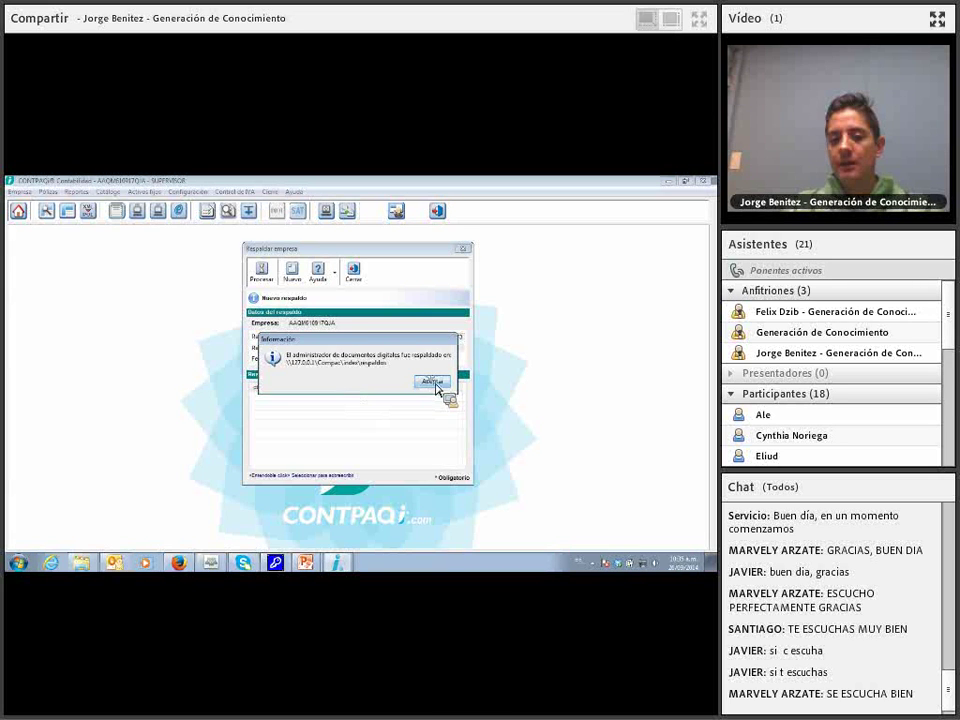
left_click(436, 387)
left_click(381, 385)
Step: Change the company's current period (Periodo vigente) to 14
left_click(269, 191)
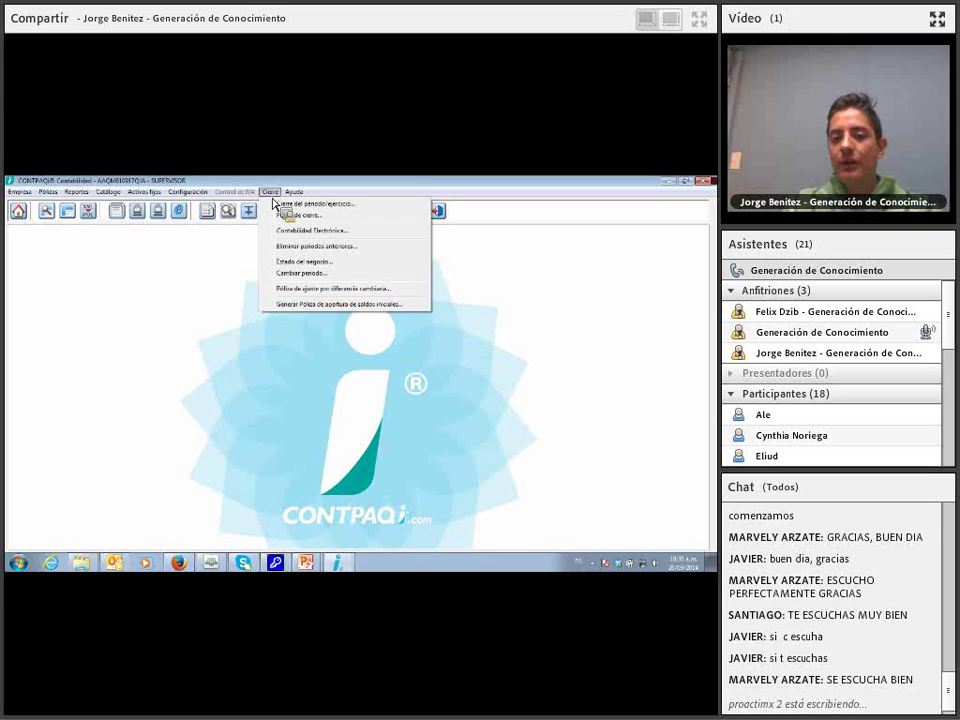
left_click(290, 273)
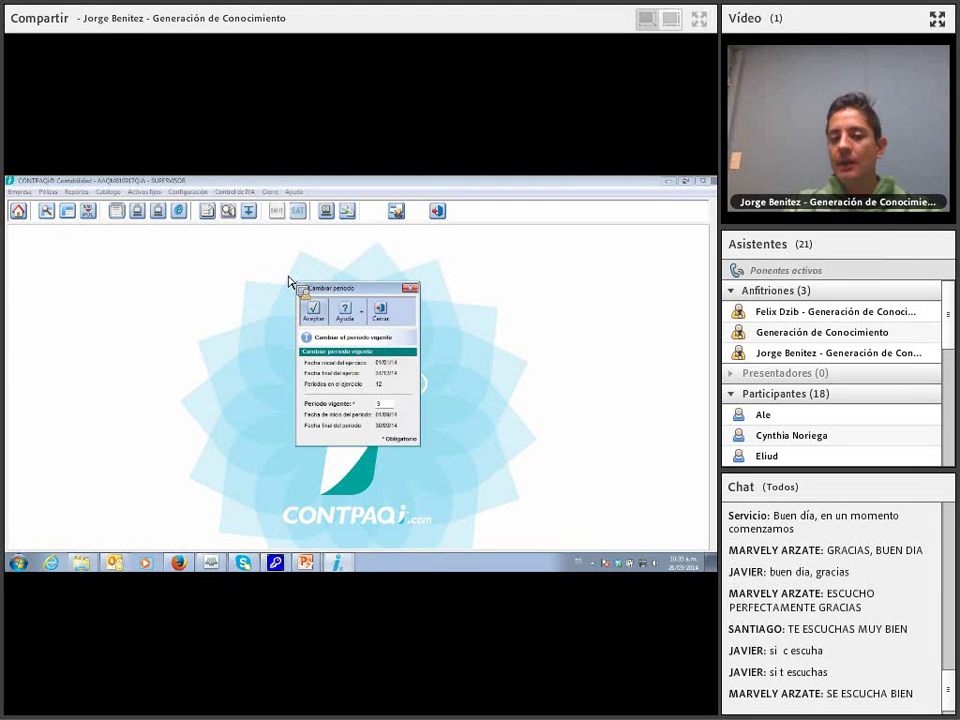
left_click(378, 403)
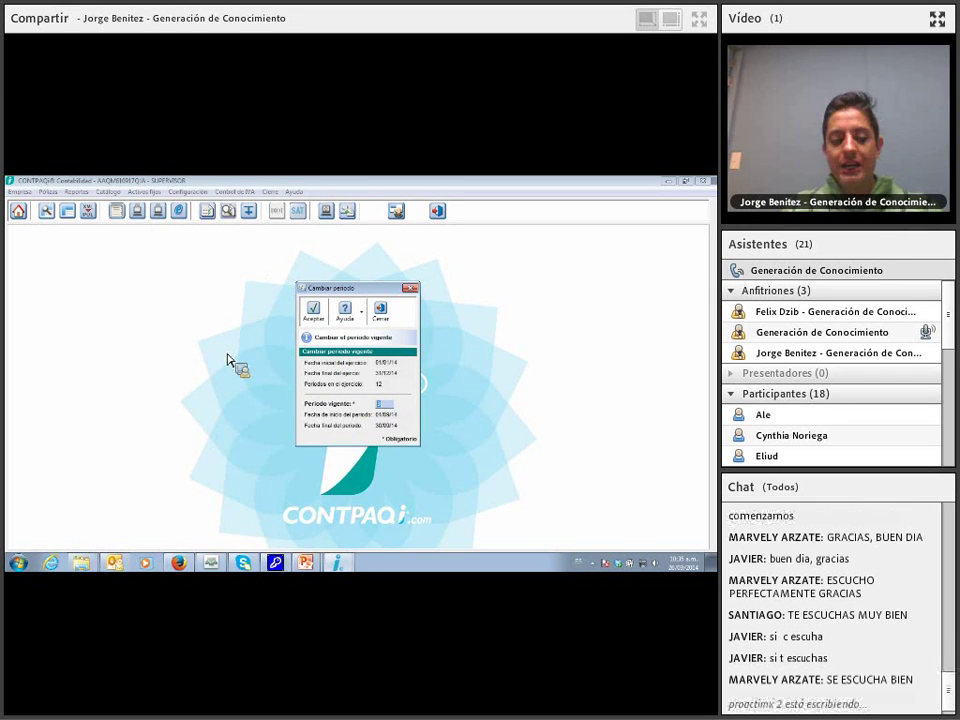
type("14")
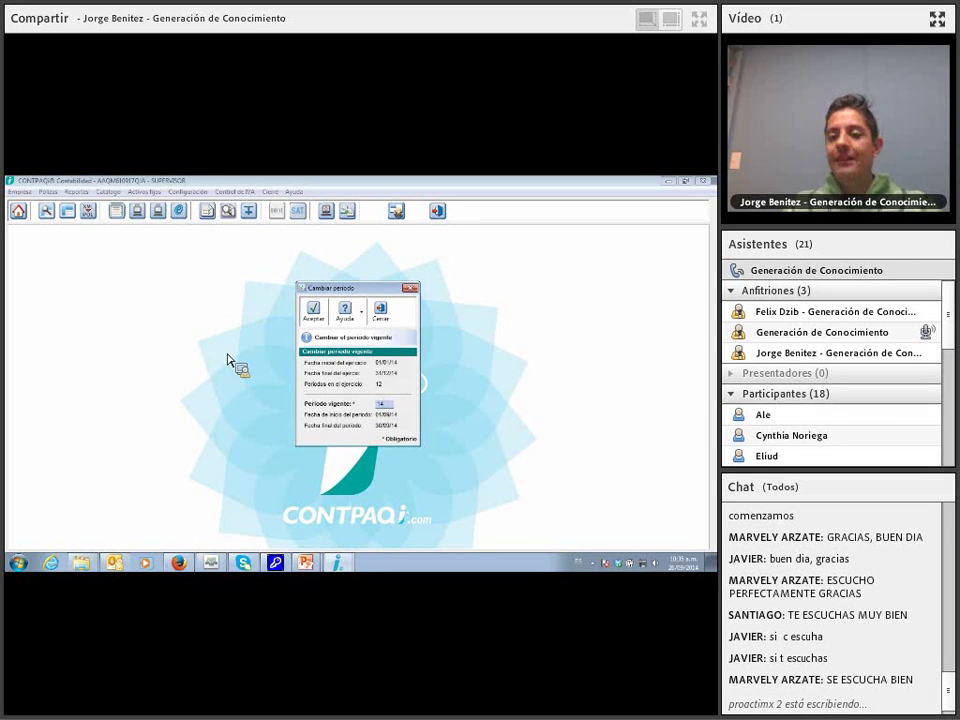
key("Tab")
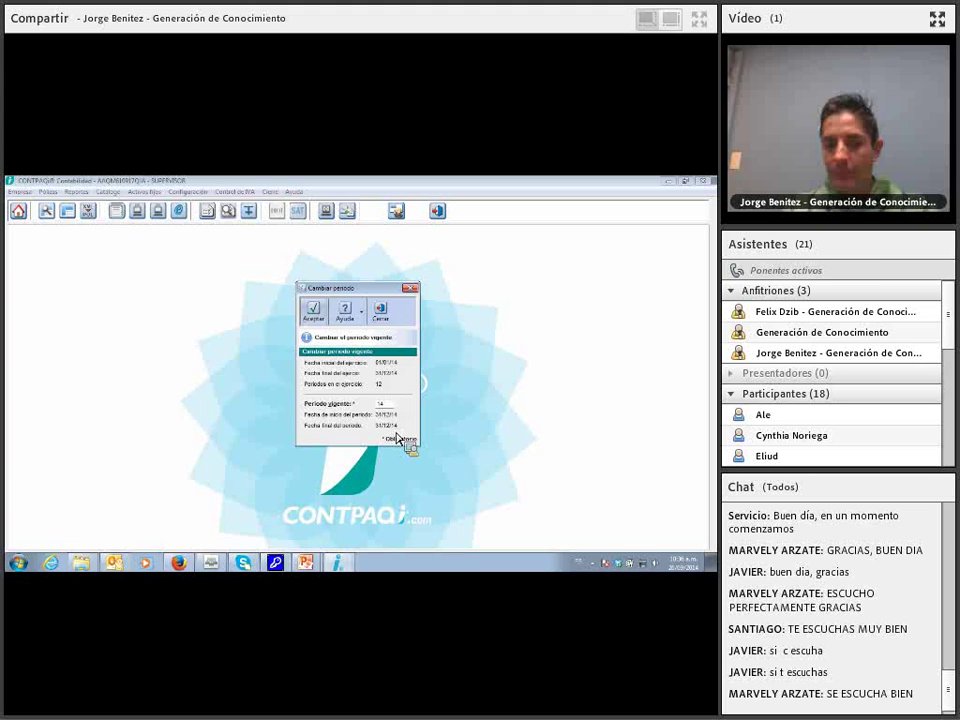
left_click(312, 312)
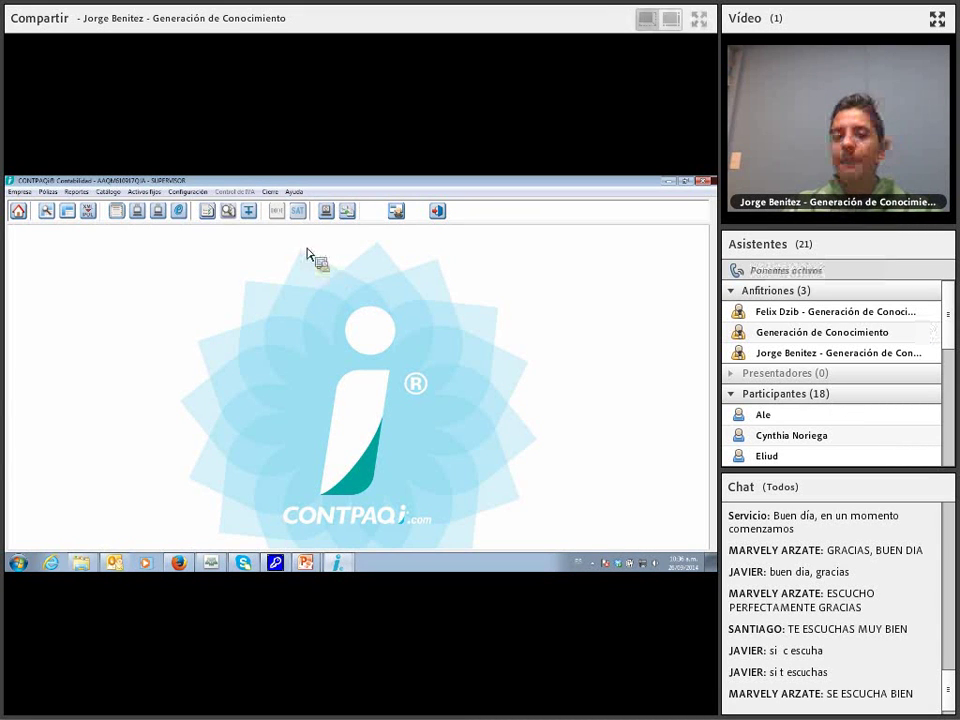
Step: Generate the closing entry (Póliza de cierre) against closing account 000-0340 Resultado del Ejercicio and dismiss the process summary
left_click(268, 191)
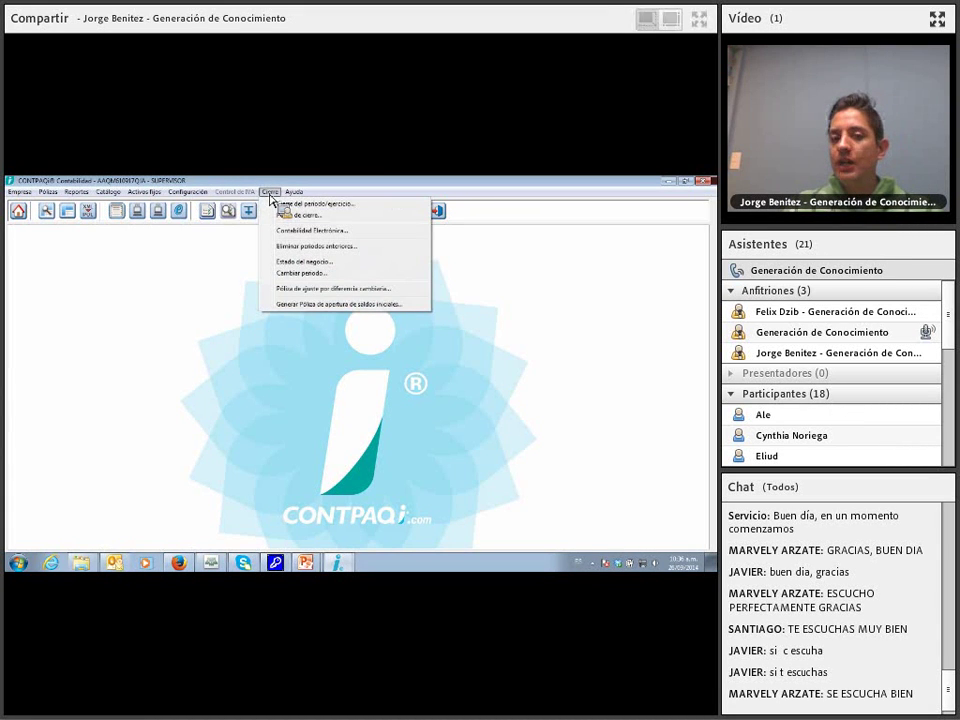
left_click(296, 222)
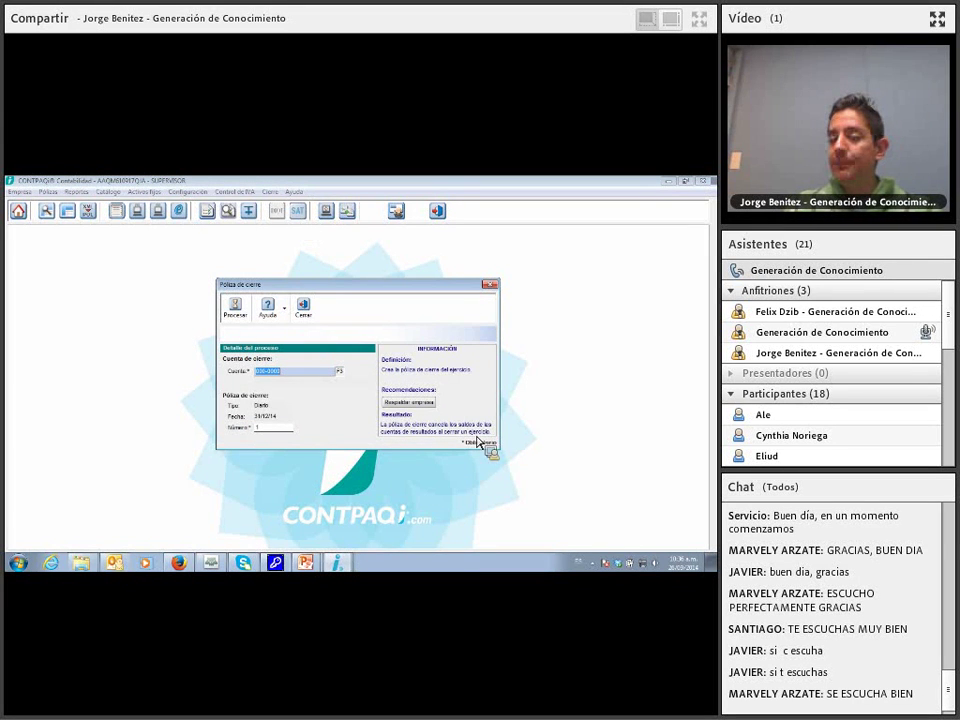
left_click(340, 371)
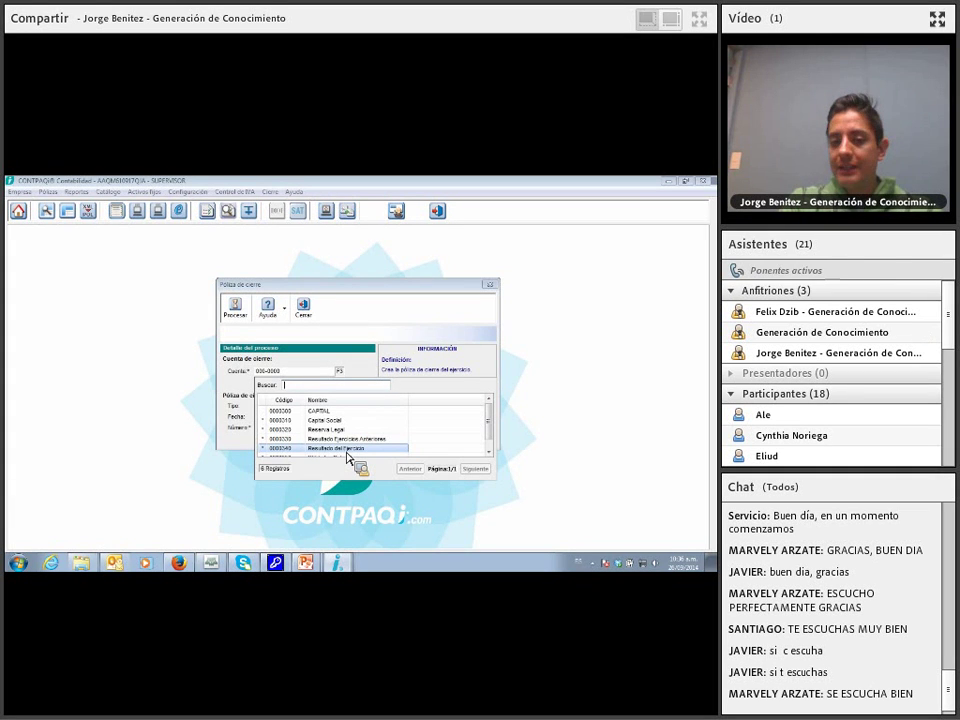
double_click(346, 449)
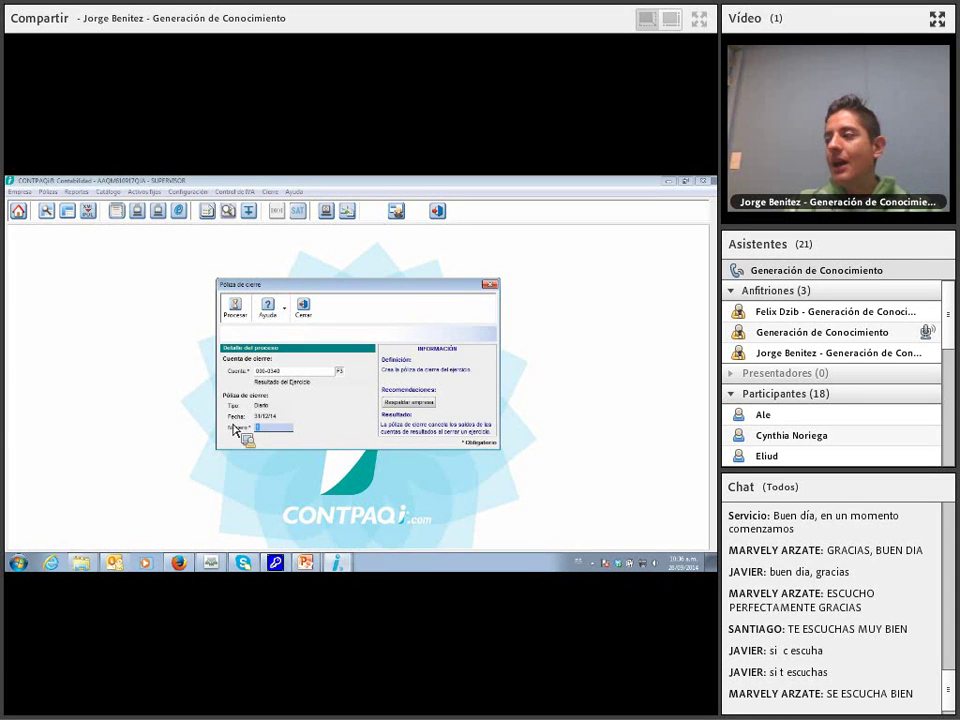
left_click(235, 312)
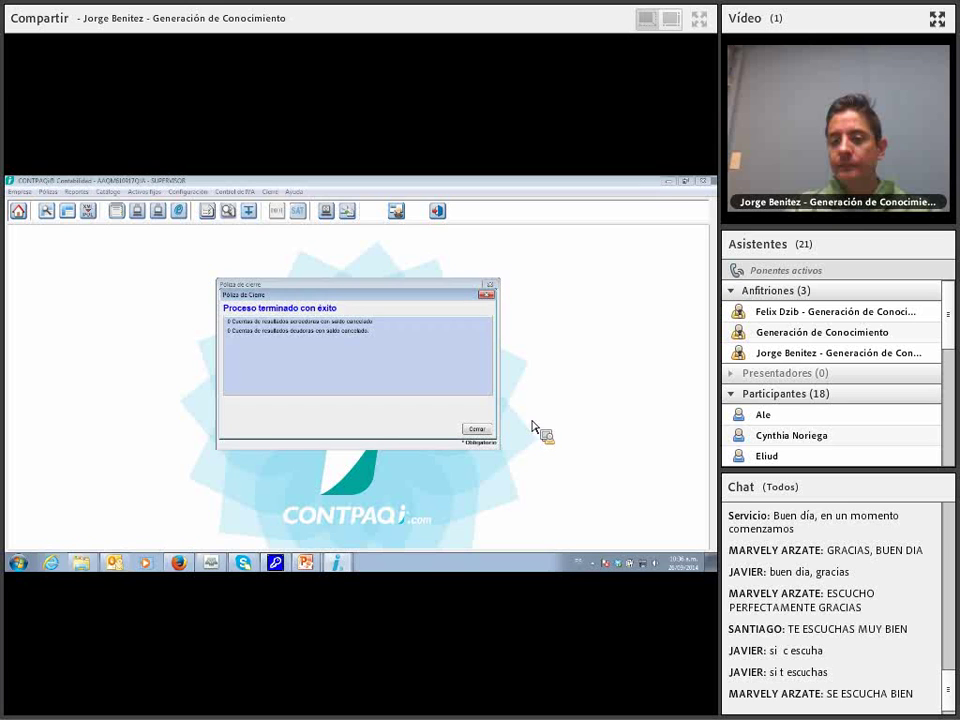
left_click(489, 430)
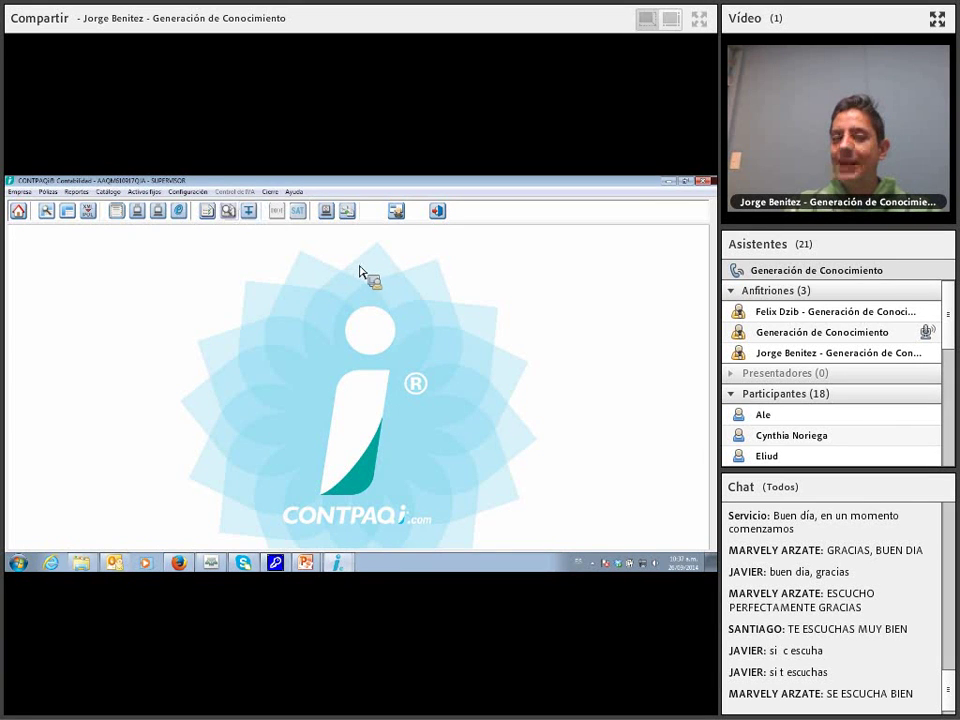
Step: Open the fiscal-year close and back up the company from it, including the digital documents administrator
left_click(273, 191)
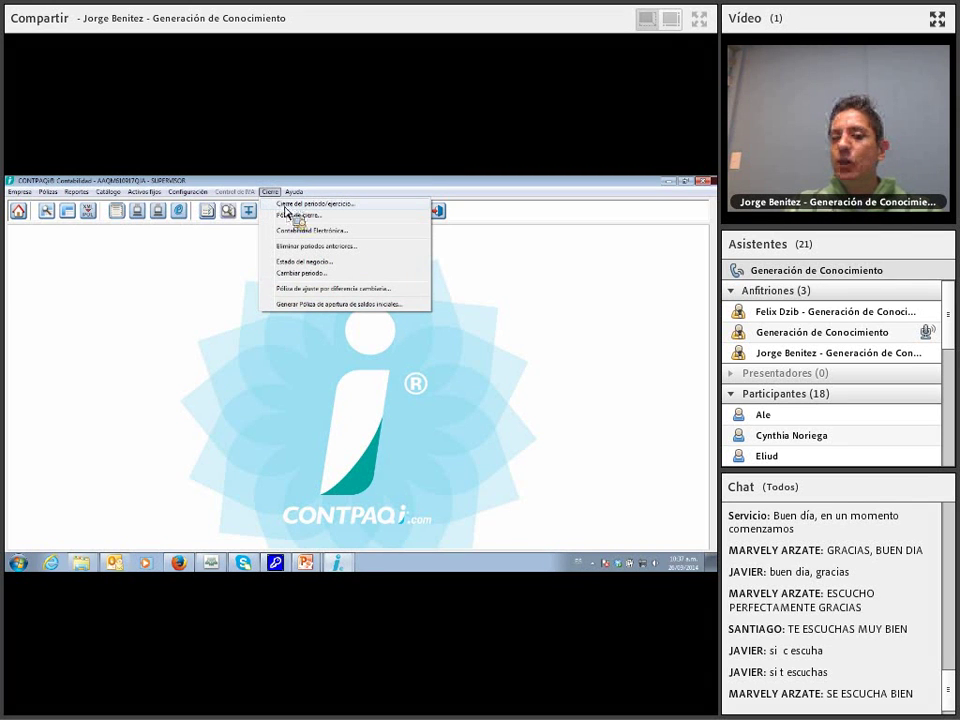
left_click(284, 205)
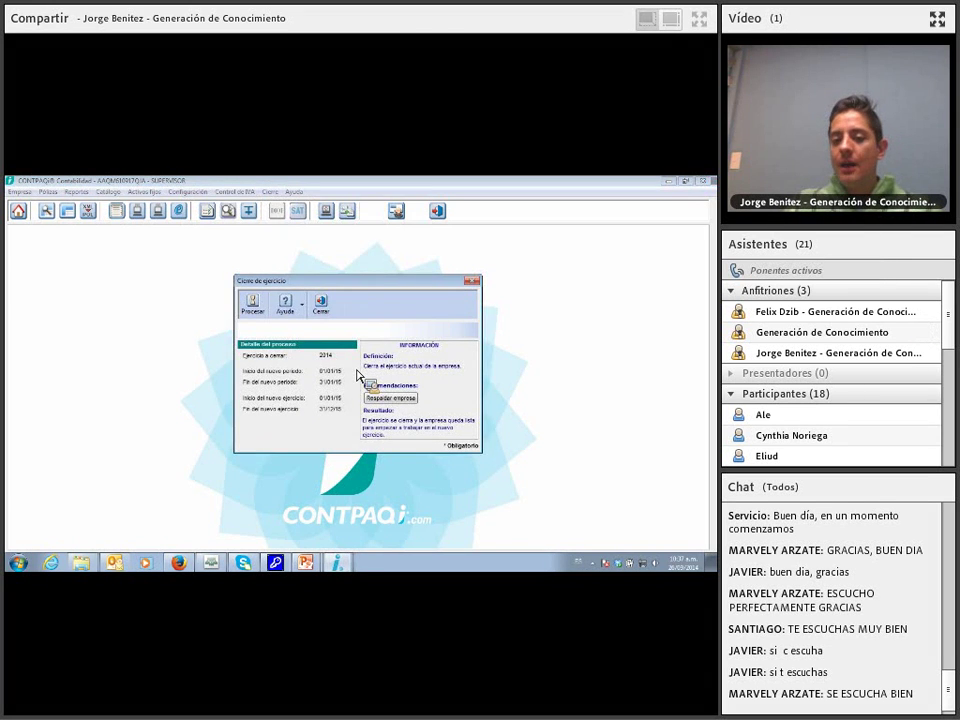
left_click(396, 405)
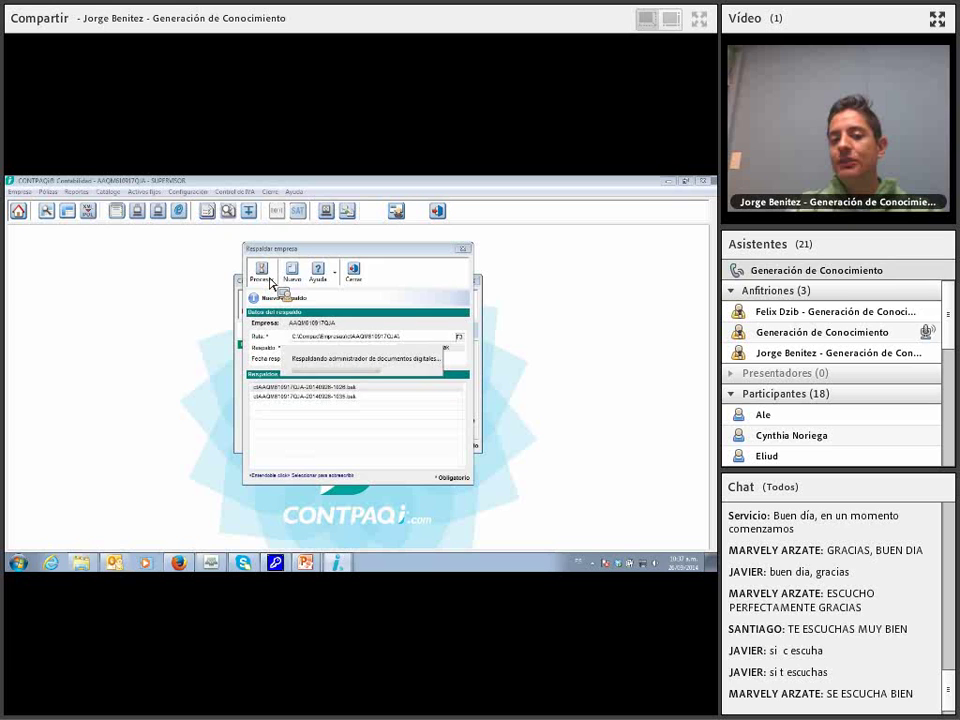
left_click(433, 384)
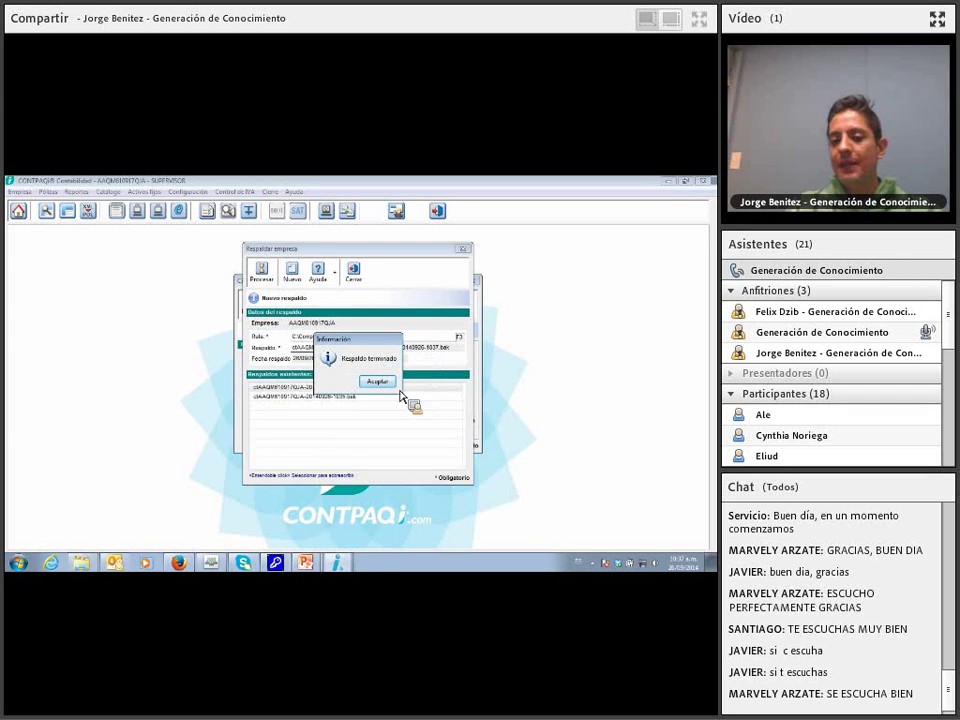
left_click(392, 384)
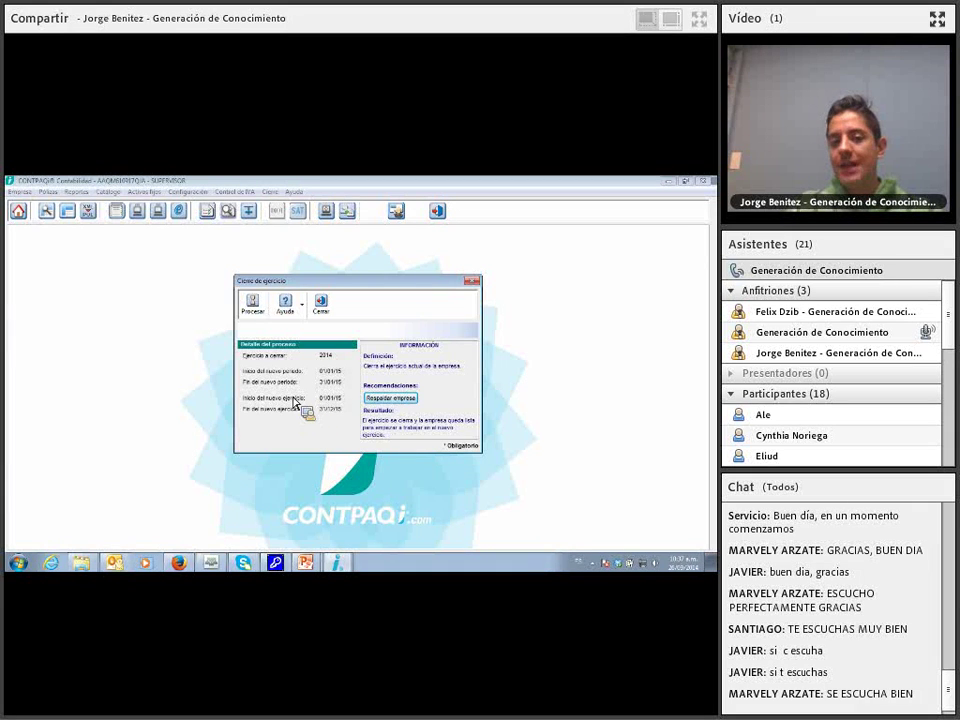
Step: Process the close of fiscal year 2014, and check the company's current period in the period change dialog
left_click(254, 312)
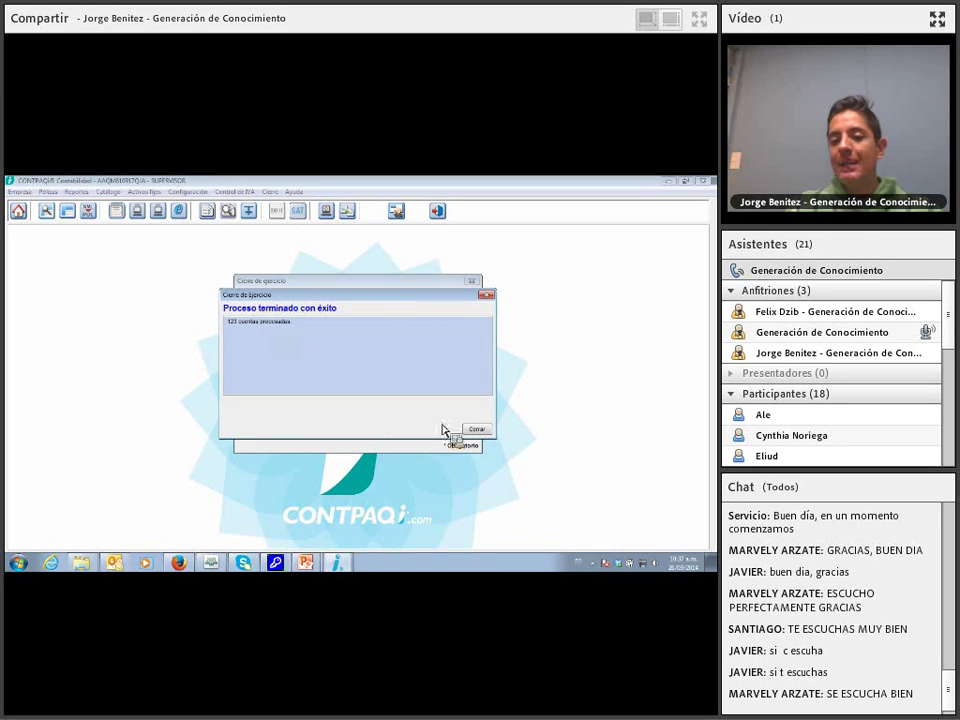
left_click(474, 430)
left_click(270, 192)
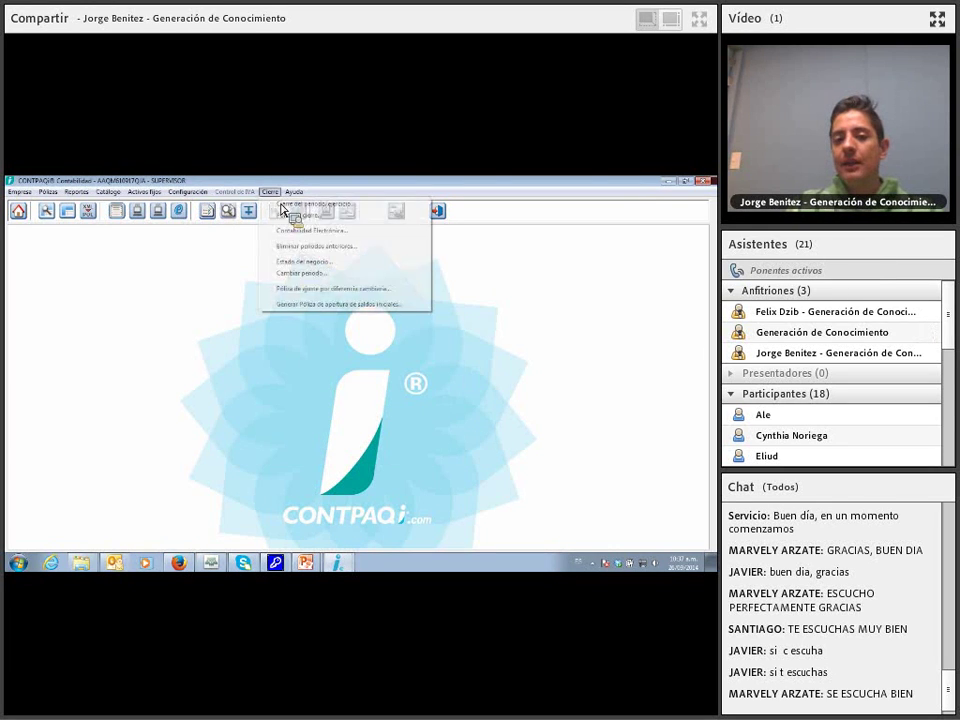
left_click(296, 273)
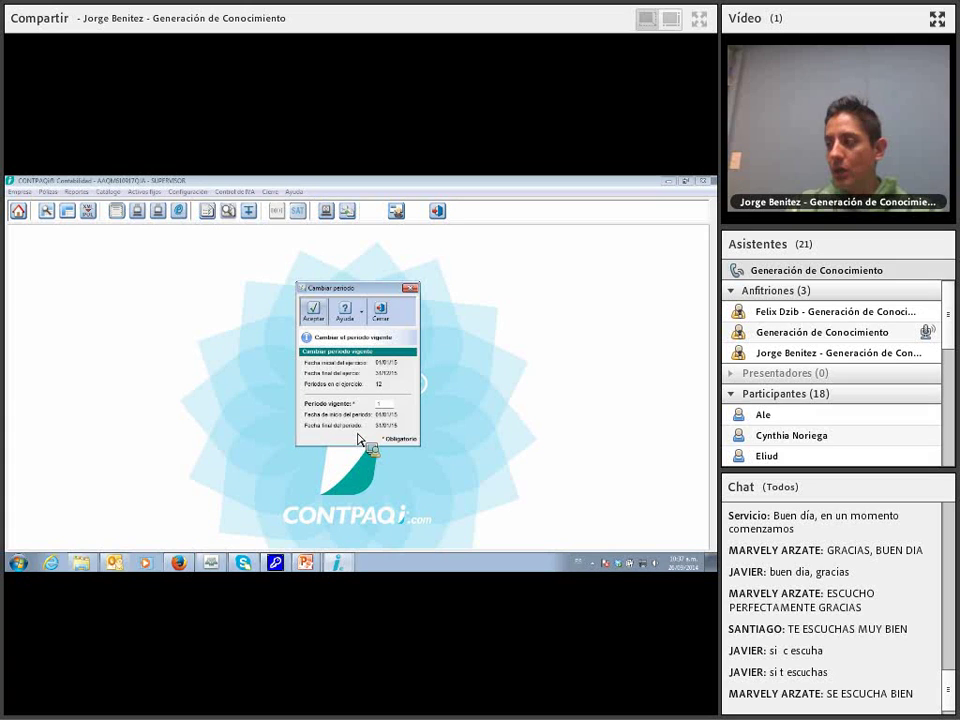
left_click(384, 320)
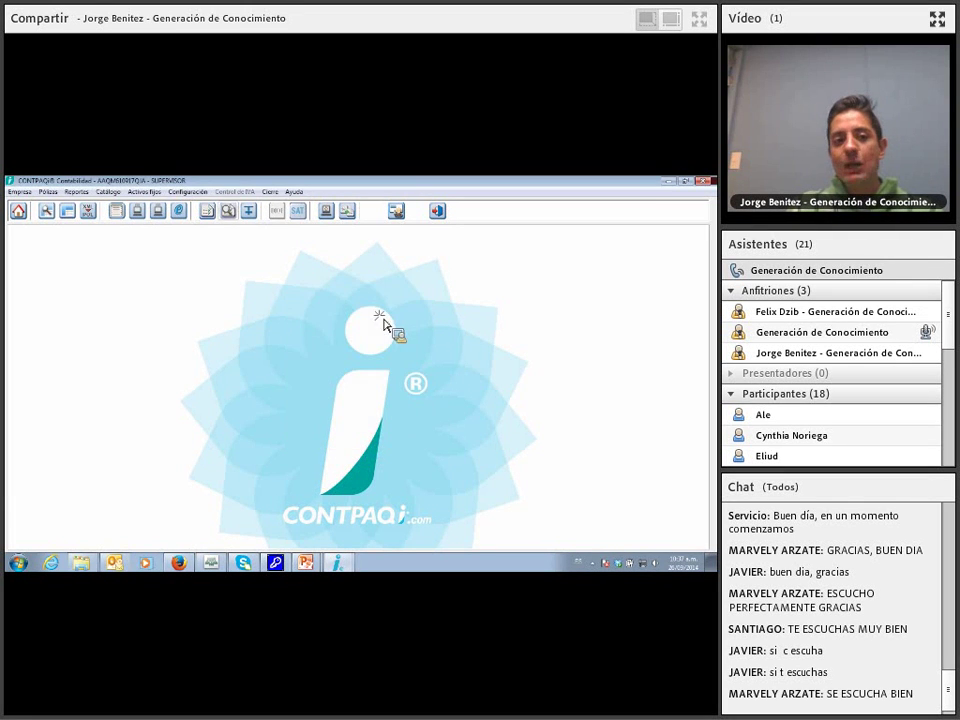
Step: Restore the company from its 26/09/2014 10:26 backup, including the digital documents administrator, and reopen it from the company catalog
left_click(24, 192)
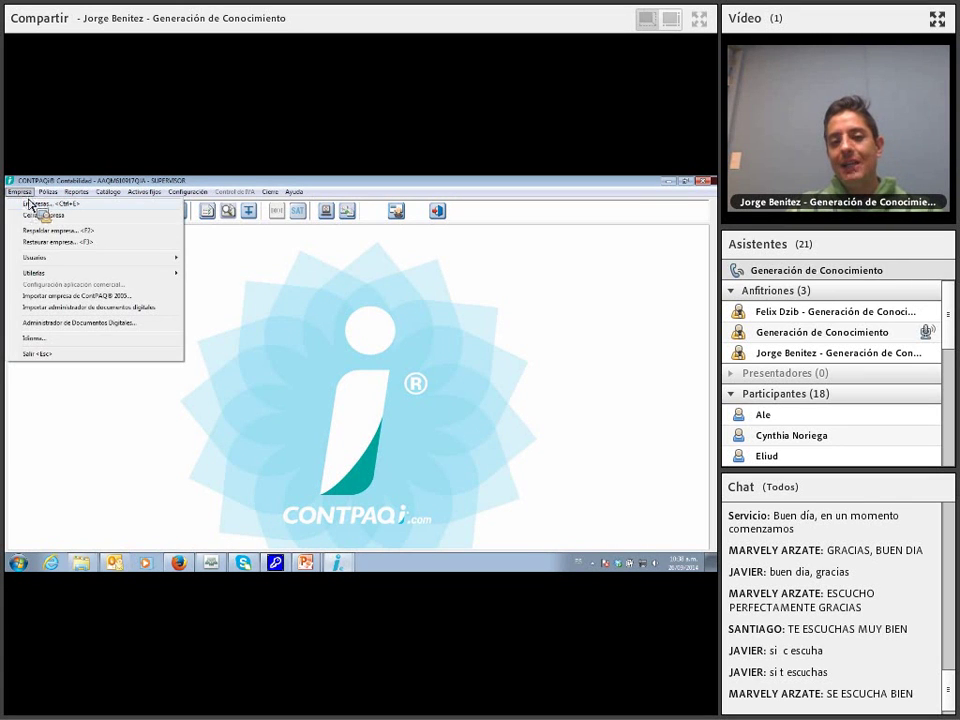
left_click(31, 205)
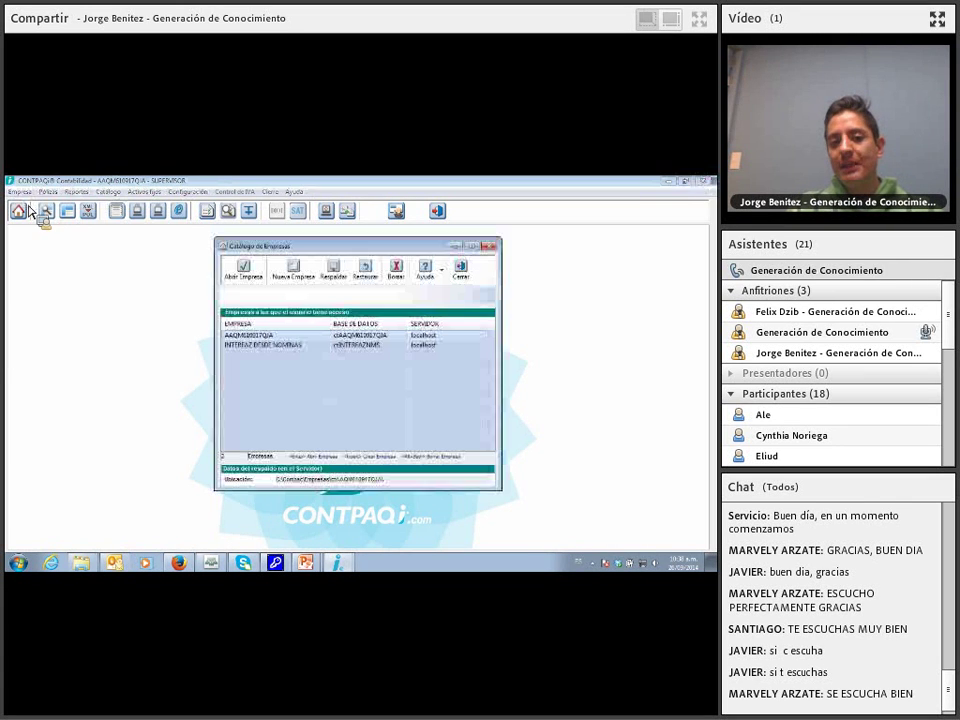
left_click(365, 270)
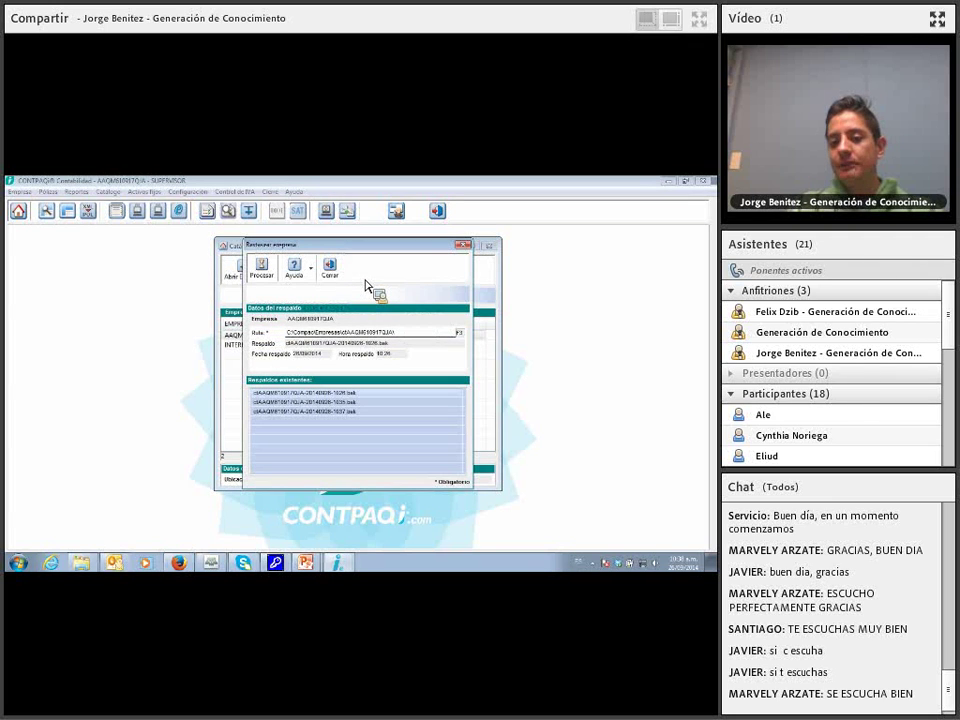
double_click(310, 395)
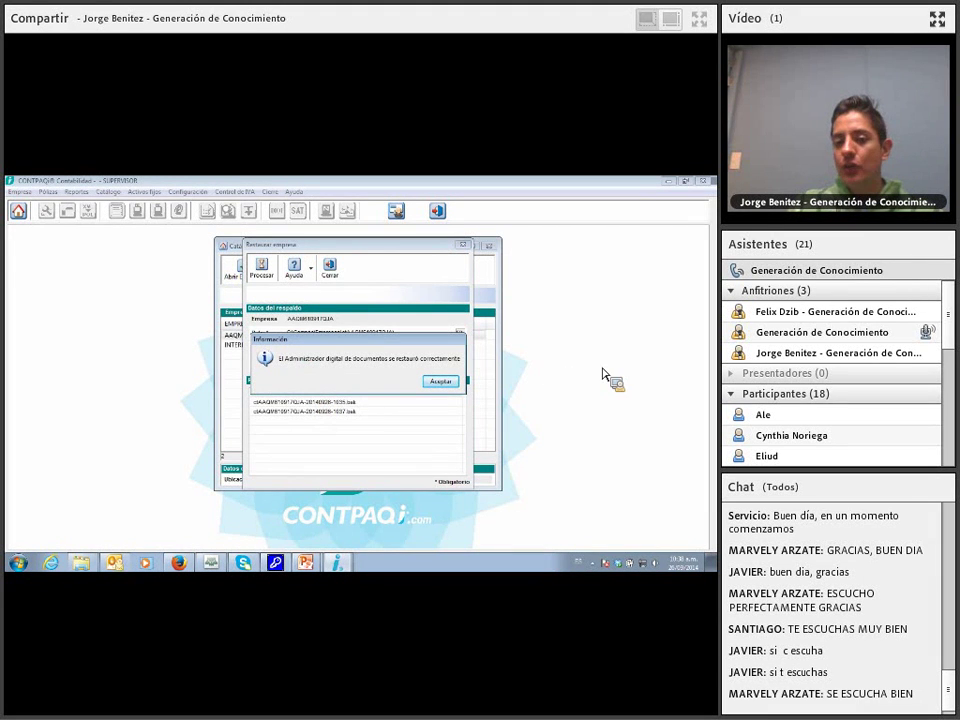
left_click(457, 384)
left_click(383, 381)
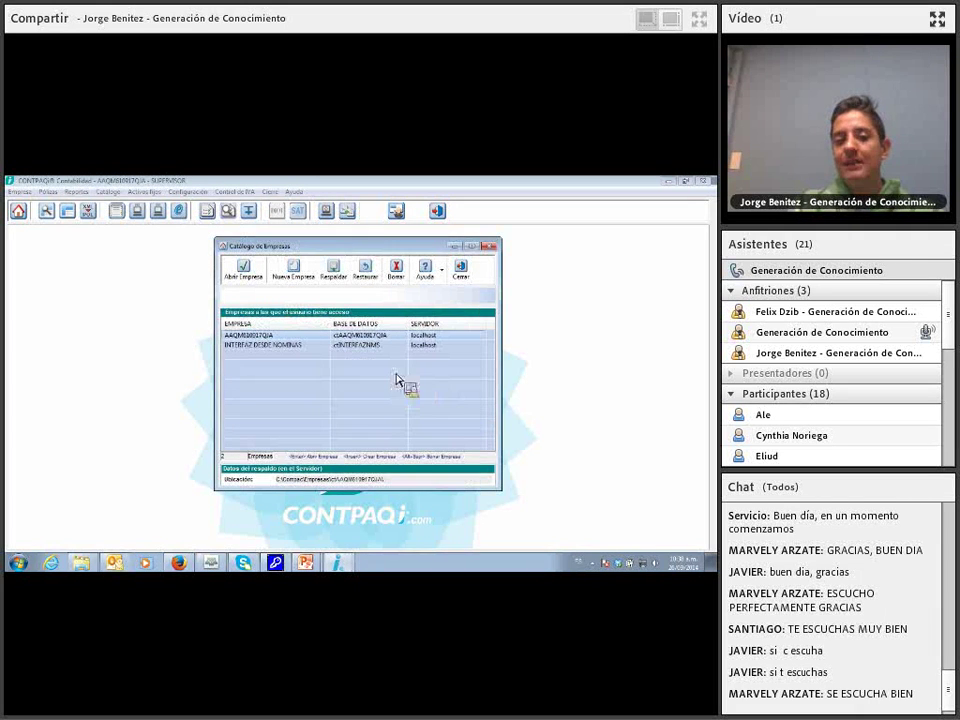
double_click(293, 344)
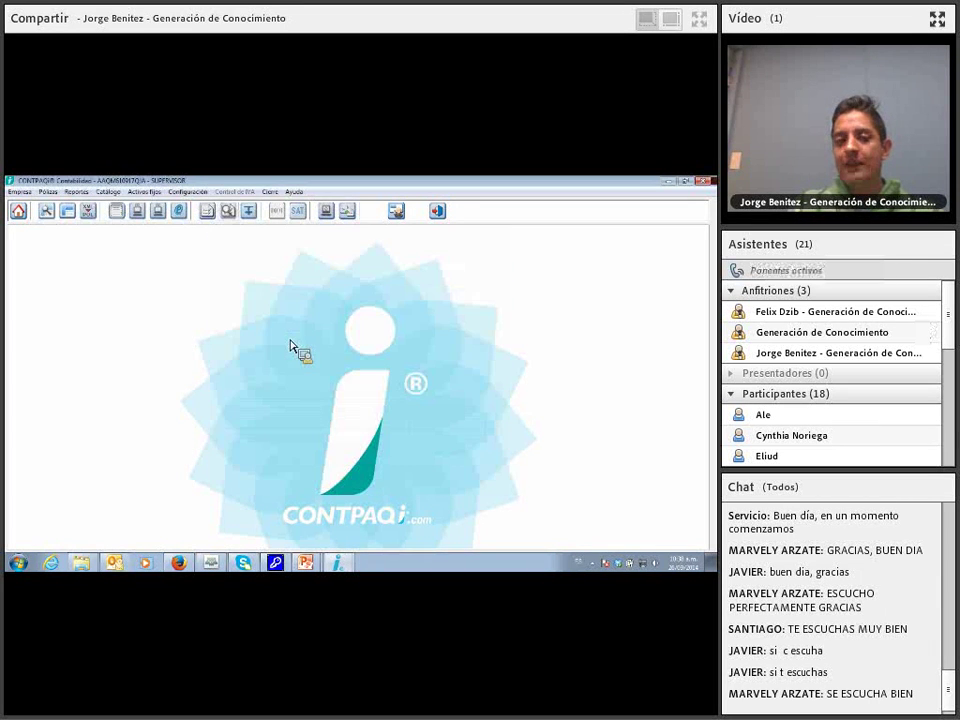
Step: Check the restored company's current period, and switch to the running PowerPoint slide show Usuario_Final_Contabilidad
left_click(269, 191)
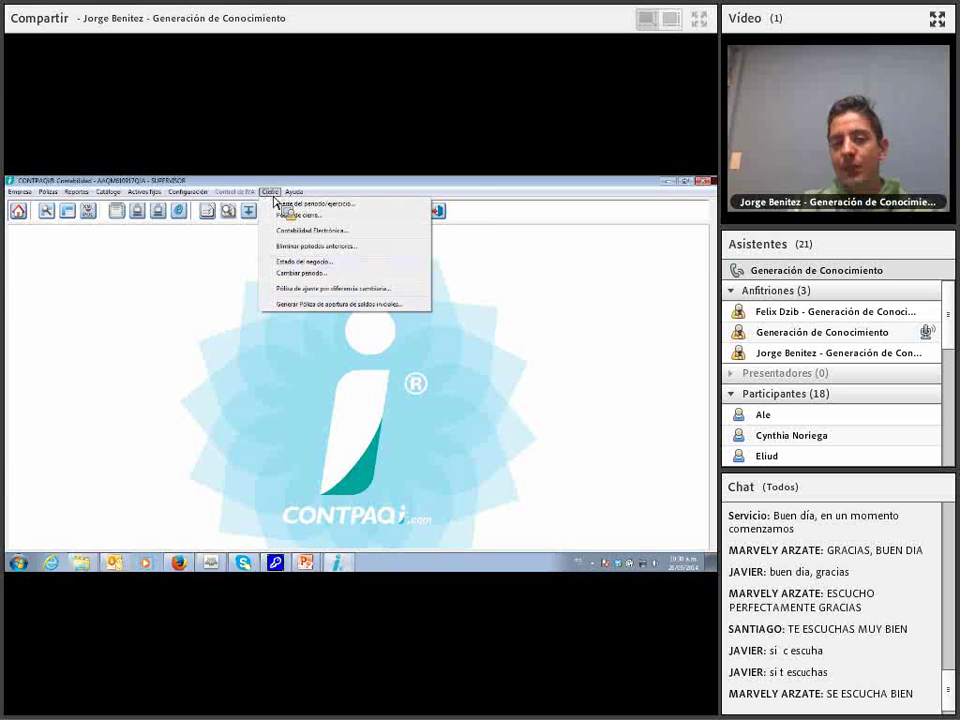
left_click(281, 273)
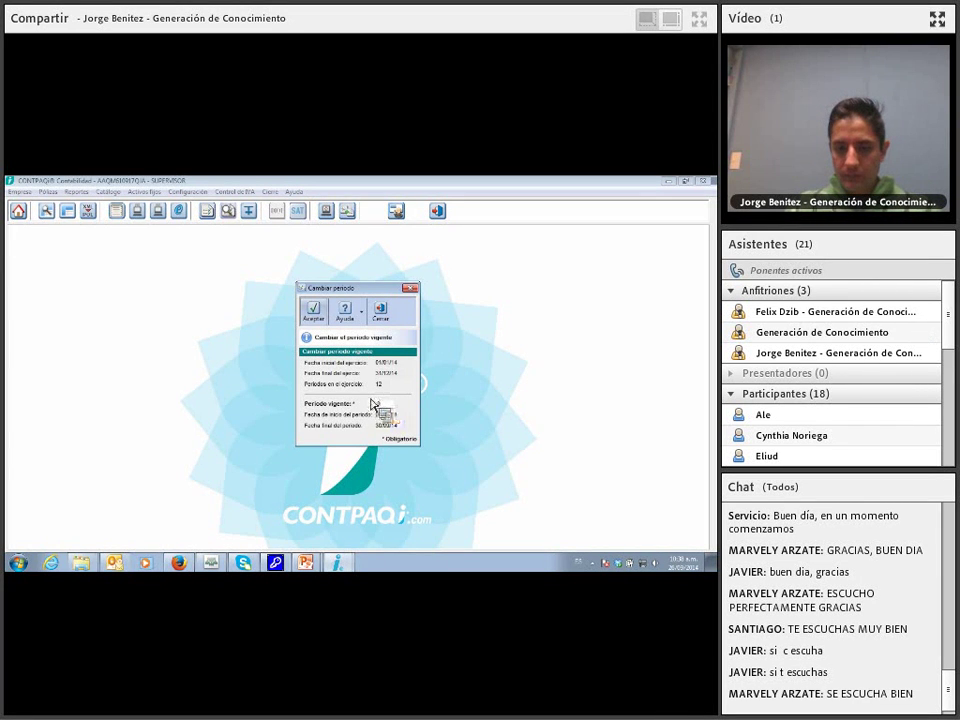
left_click(307, 563)
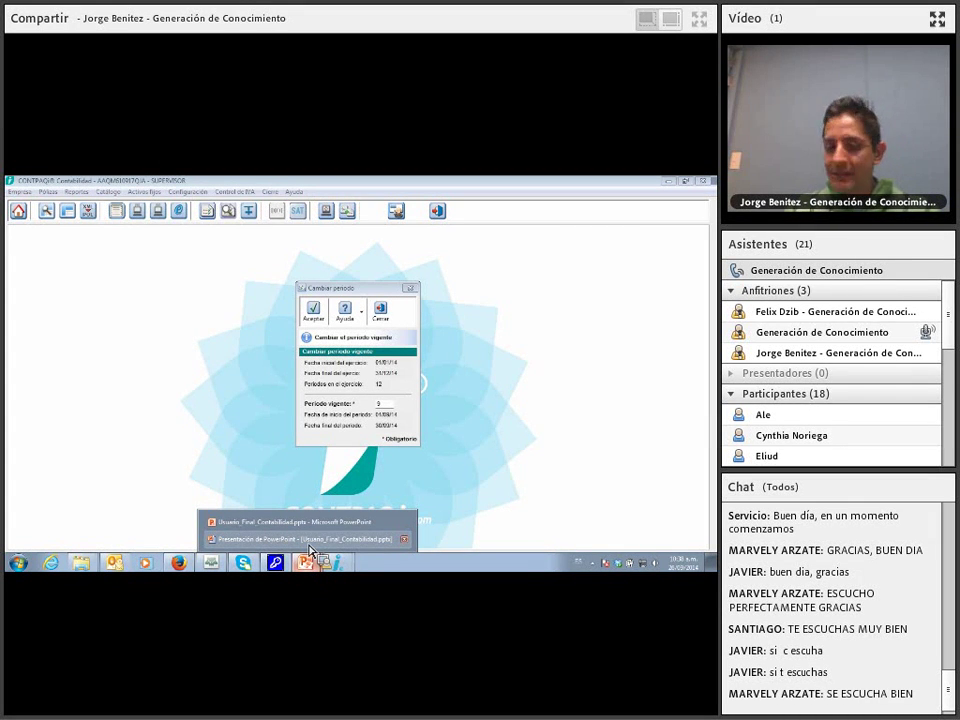
left_click(310, 545)
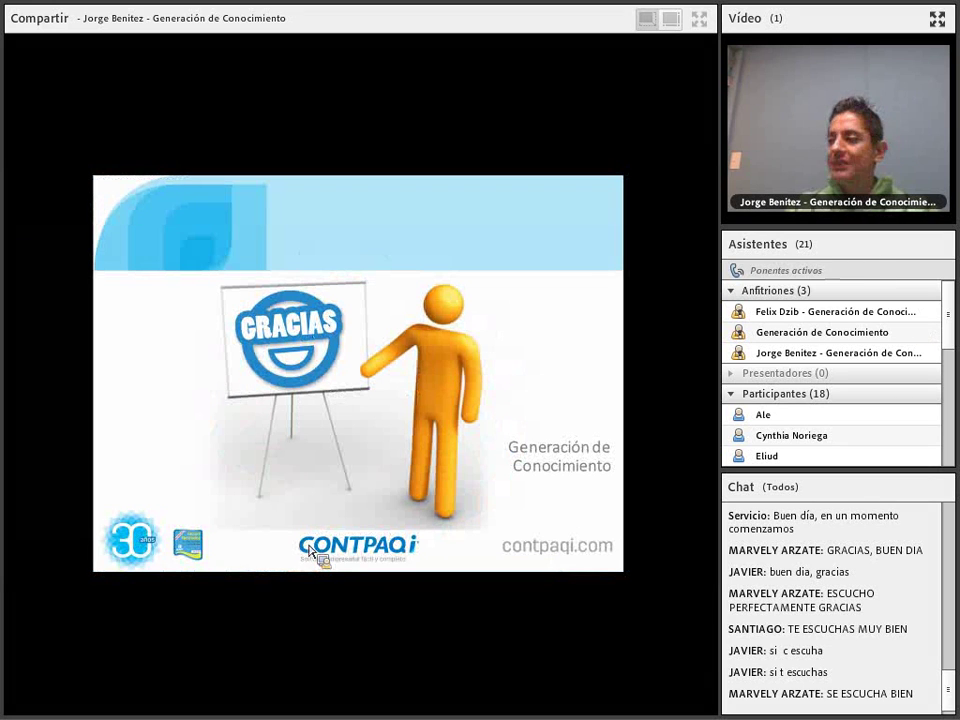